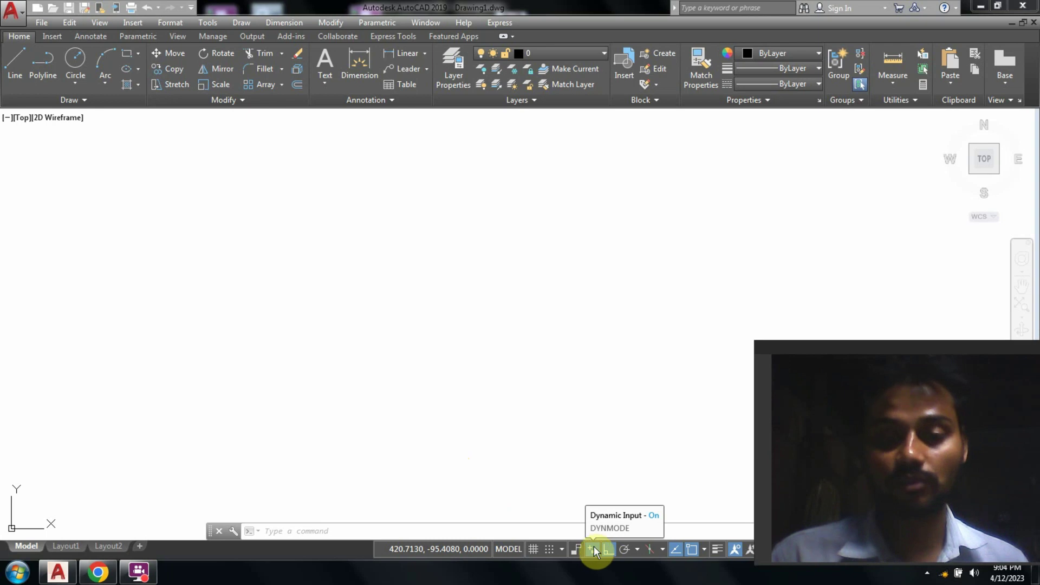
# Step: Turn Ortho on, abandoning a few early line attempts
pyautogui.write('l')
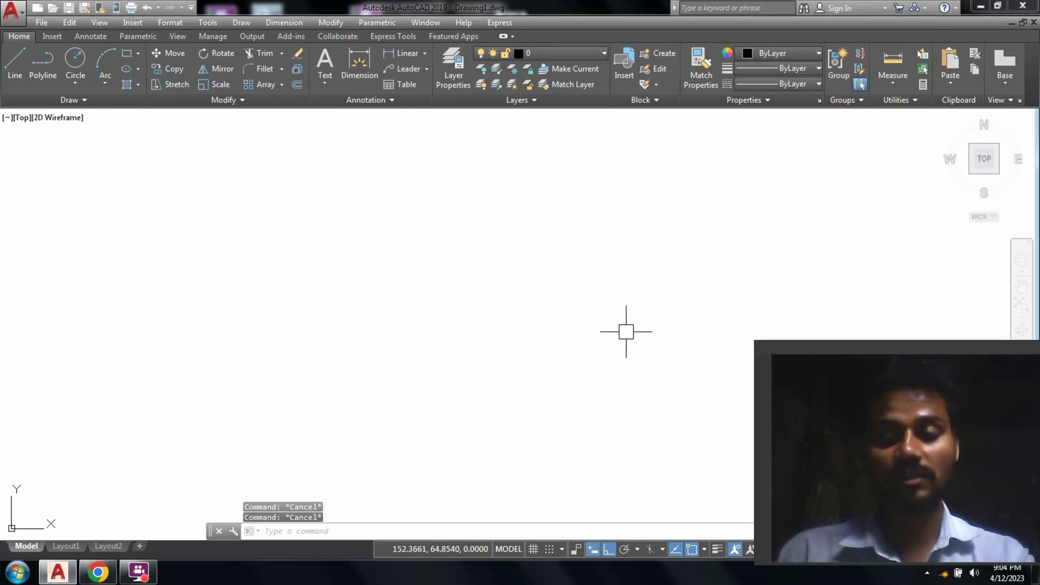
pyautogui.press('Return')
pyautogui.press('Escape')
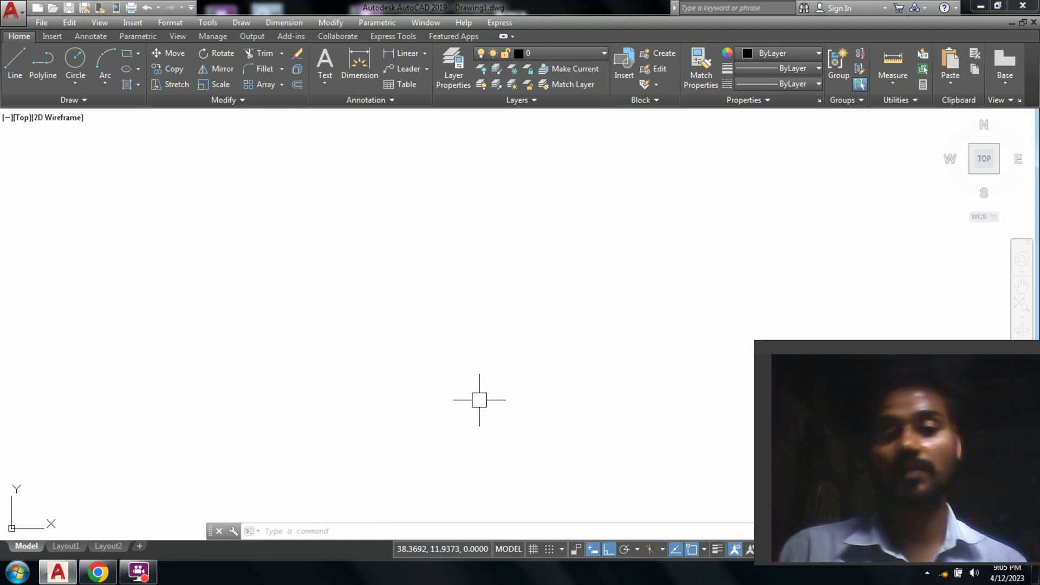
pyautogui.click(603, 551)
pyautogui.click(603, 551)
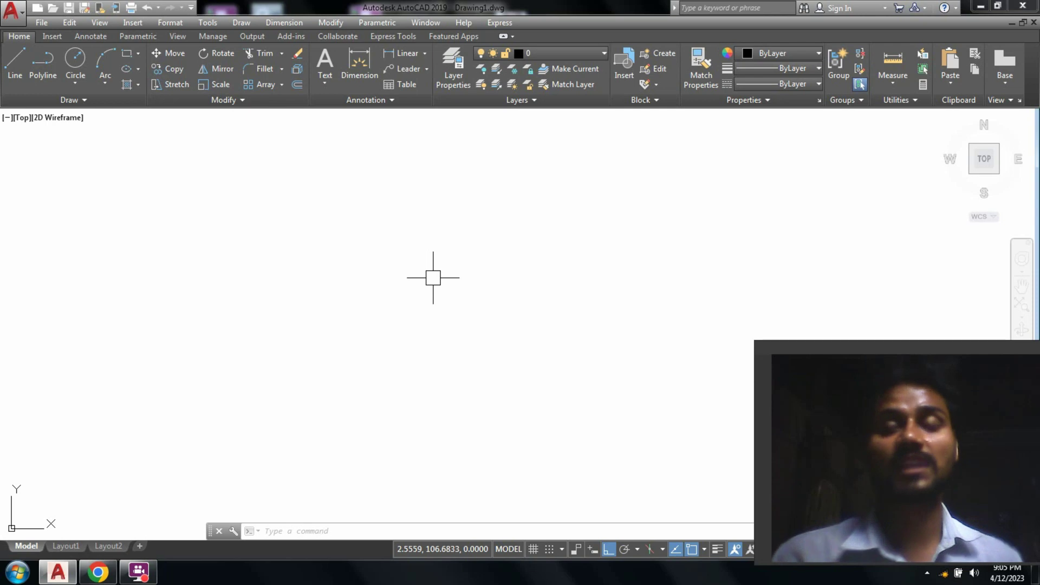
pyautogui.write('l')
pyautogui.press('Return')
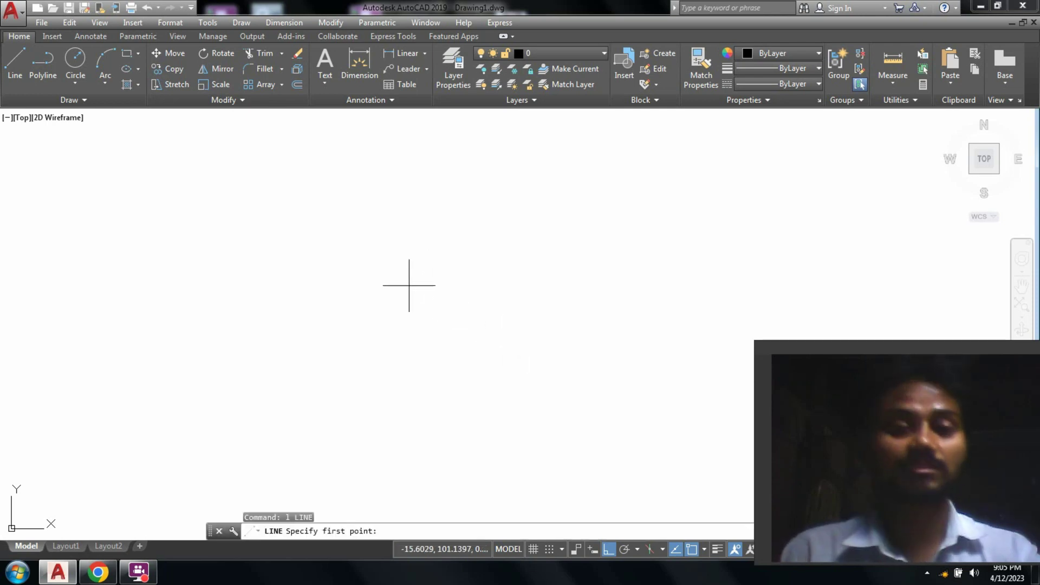
pyautogui.click(419, 294)
pyautogui.press('Escape')
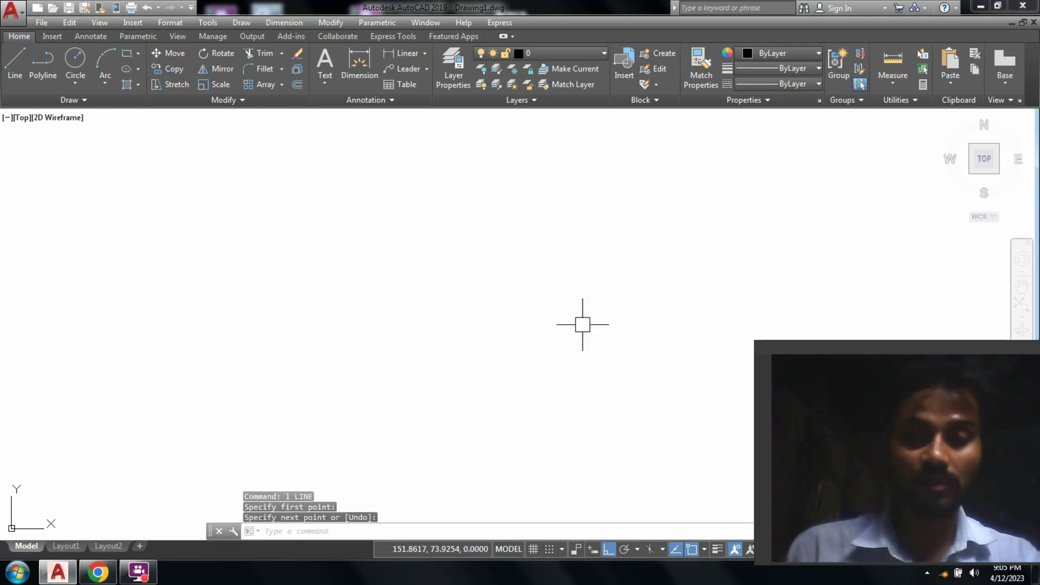
pyautogui.write('L')
pyautogui.press('Return')
pyautogui.click(466, 389)
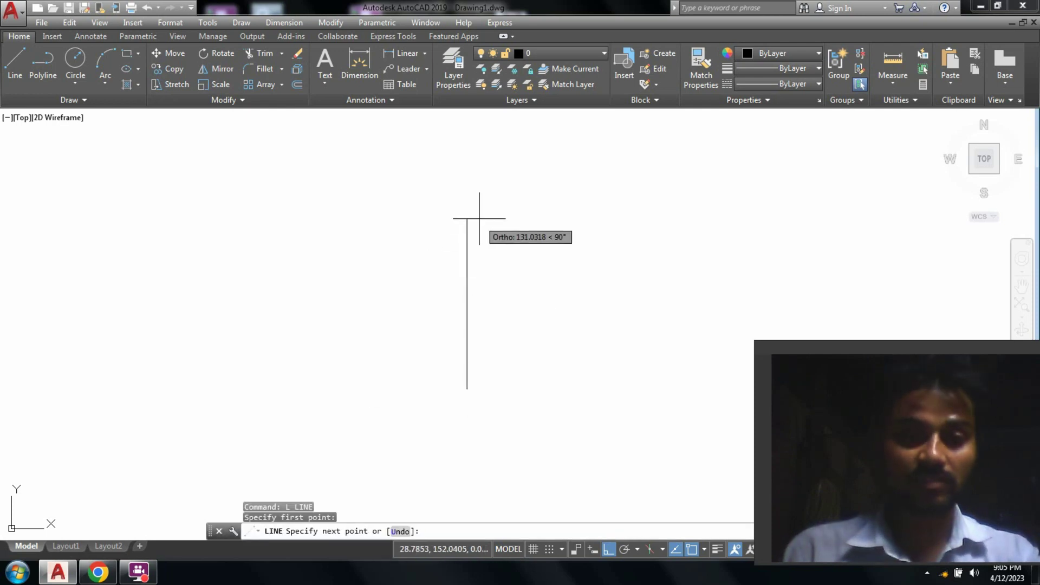
pyautogui.press('Return')
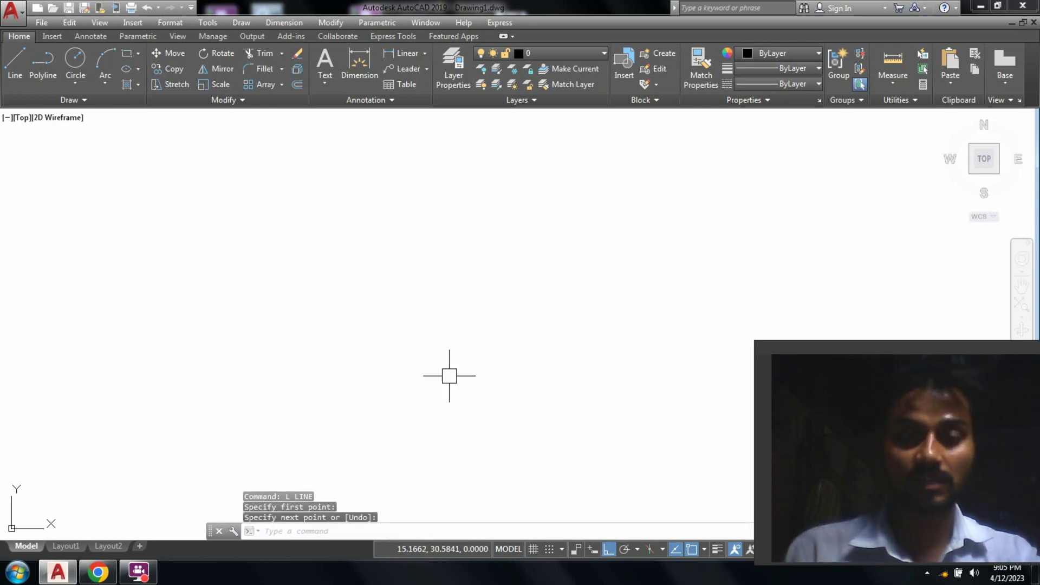
# Step: Draw a vertical line
pyautogui.write('l')
pyautogui.press('Return')
pyautogui.click(430, 380)
pyautogui.click(430, 213)
pyautogui.press('Return')
pyautogui.press('Return')
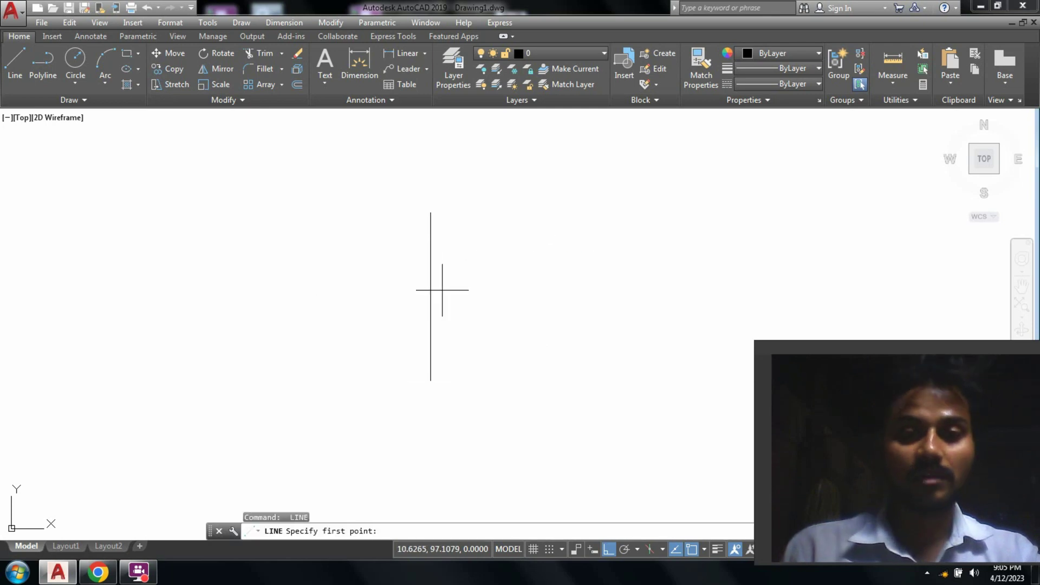
# Step: Draw a horizontal line from the vertical line's middle, extending left
pyautogui.click(431, 296)
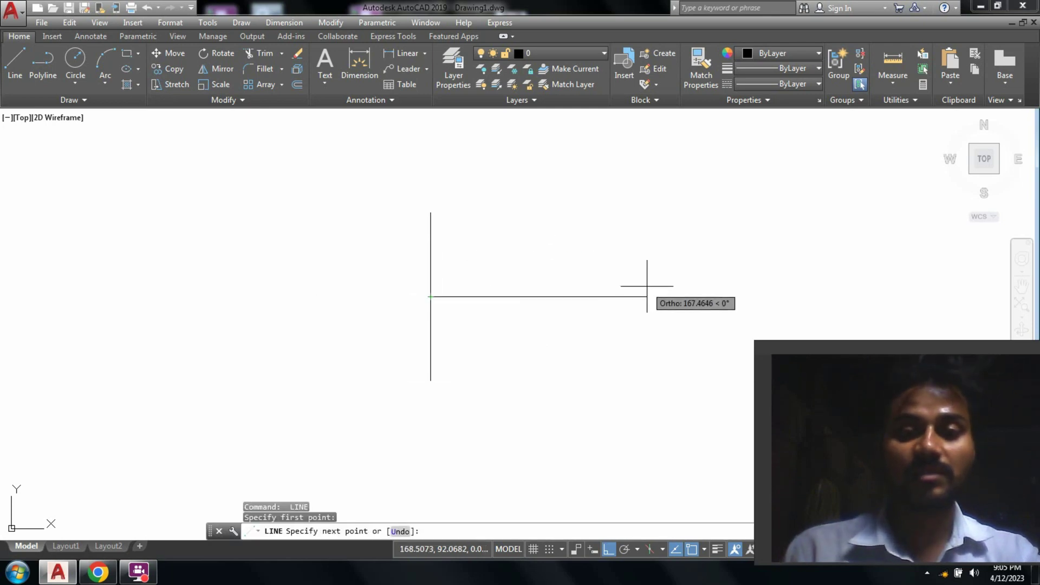
pyautogui.click(433, 289)
pyautogui.press('Return')
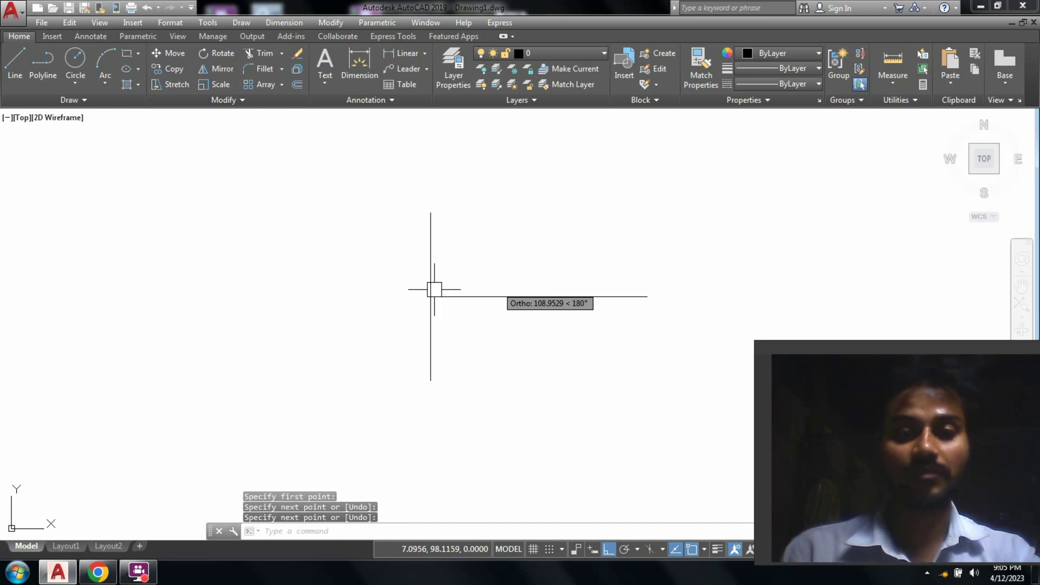
pyautogui.click(434, 289)
pyautogui.press('Return')
pyautogui.press('Return')
pyautogui.press('Escape')
pyautogui.press('Escape')
pyautogui.write('l')
pyautogui.press('Return')
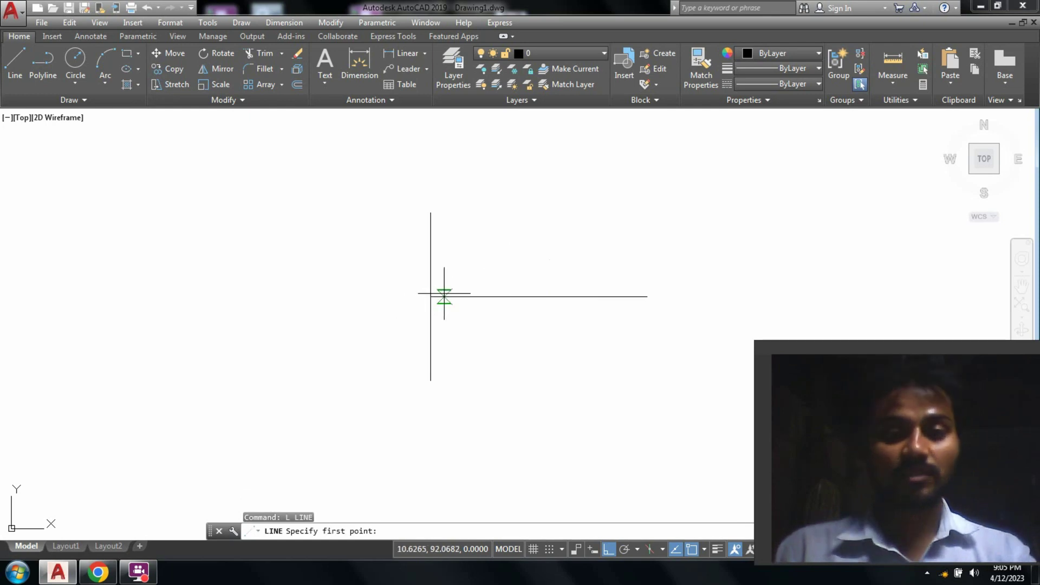
pyautogui.click(430, 296)
pyautogui.click(284, 293)
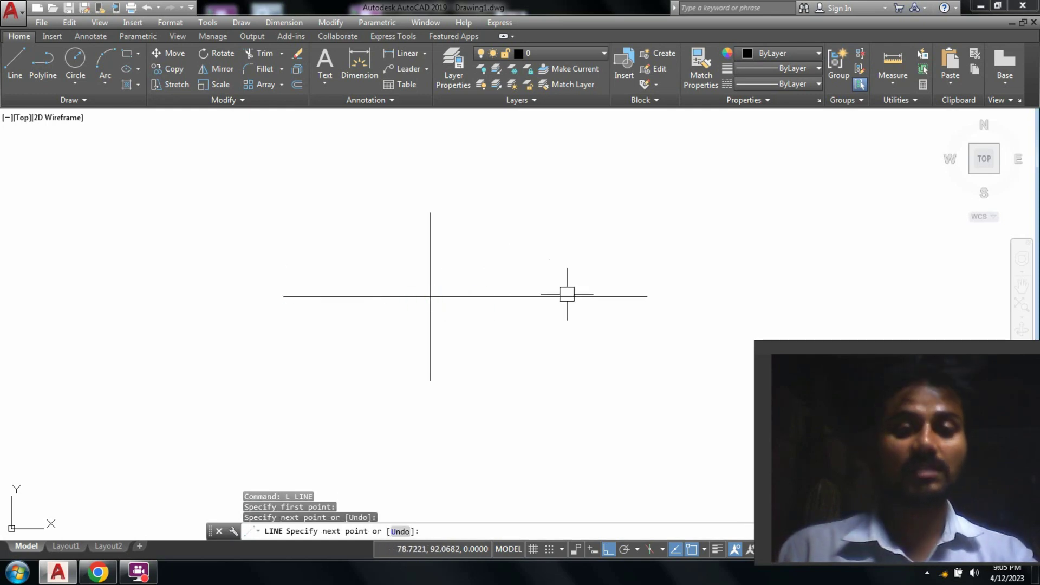
pyautogui.press('Return')
# Step: Draw a line from the intersection with 5- and 10-unit segments
pyautogui.write('l')
pyautogui.press('Return')
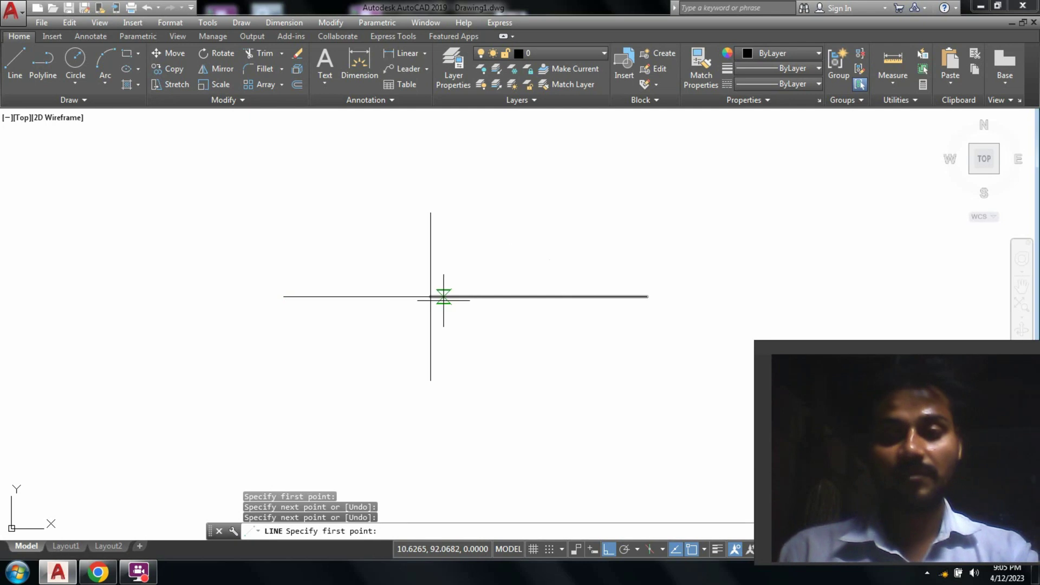
pyautogui.click(432, 296)
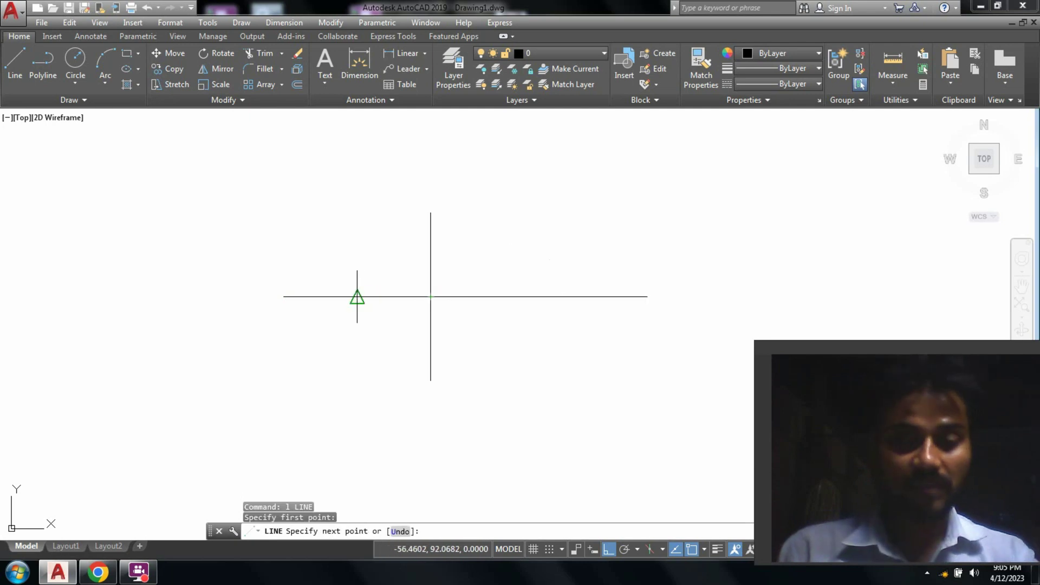
pyautogui.write('5')
pyautogui.press('Return')
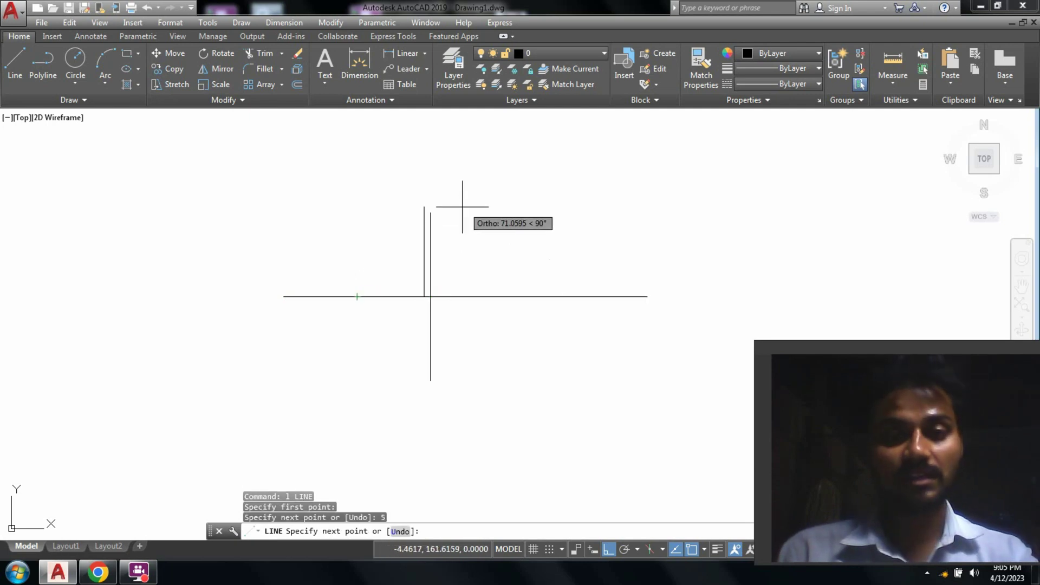
pyautogui.write('10')
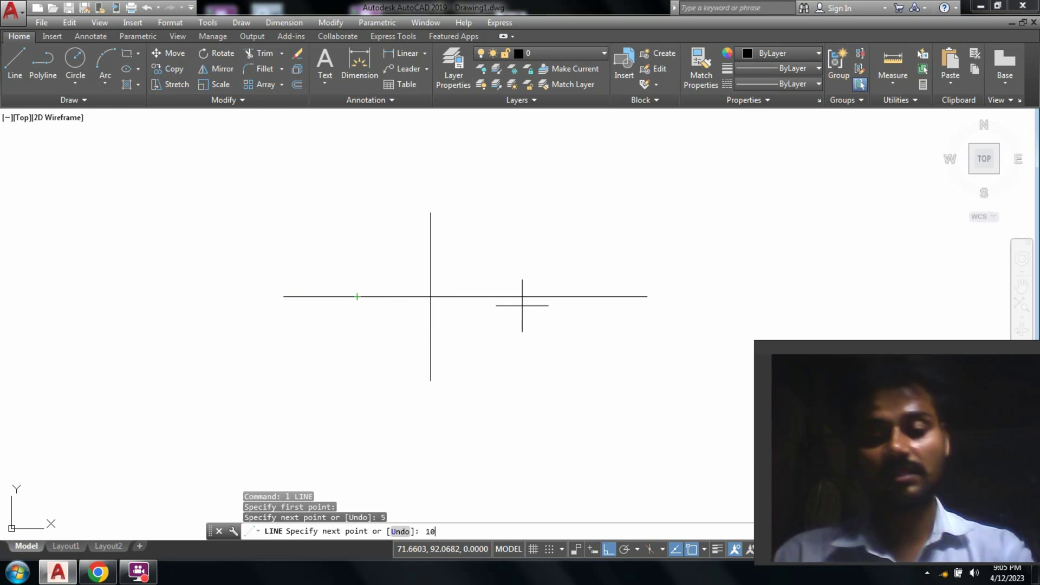
pyautogui.press('Return')
pyautogui.press('Return')
pyautogui.scroll(4, 451, 305)
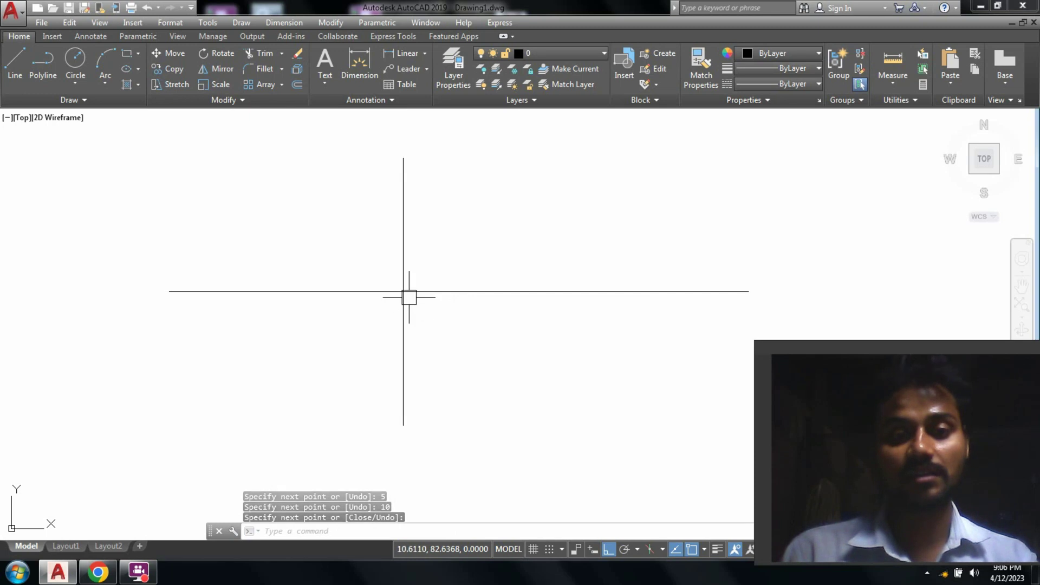
pyautogui.moveTo(408, 291); pyautogui.dragTo(406, 290, button='middle')
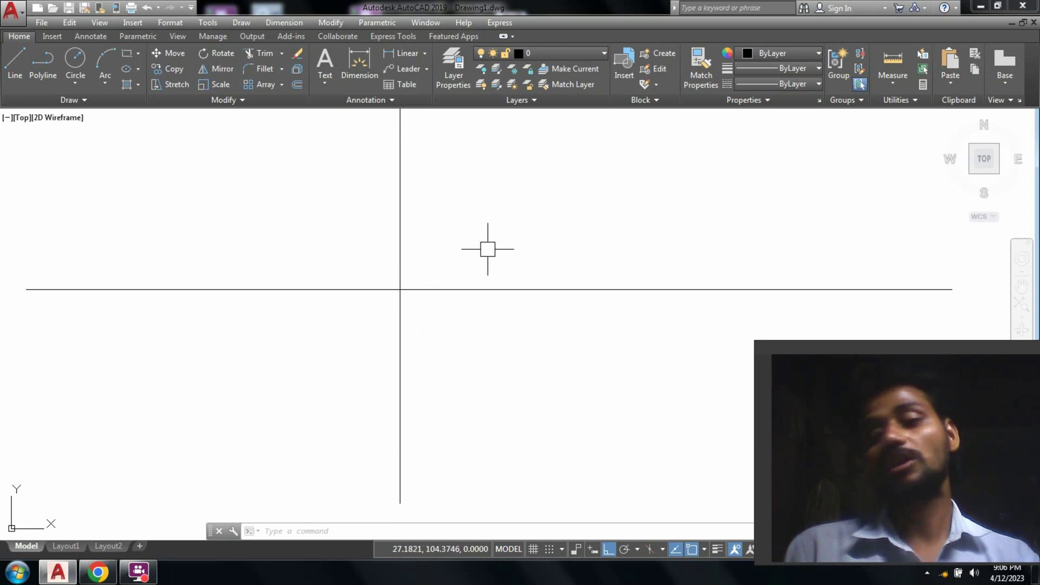
pyautogui.scroll(-2, 490, 250)
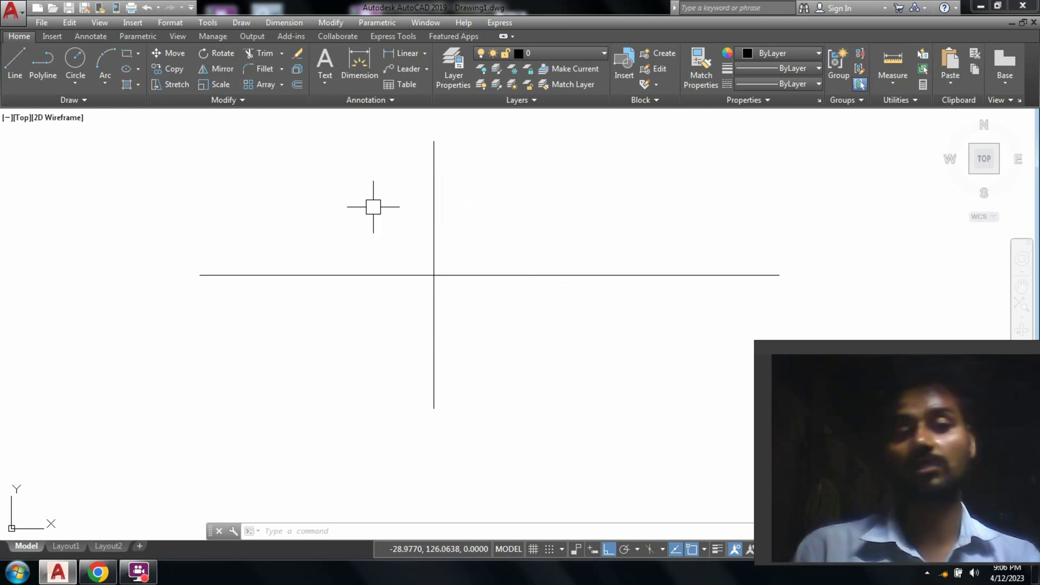
# Step: Select all the crossing lines with a crossing window and erase them
pyautogui.click(500, 229)
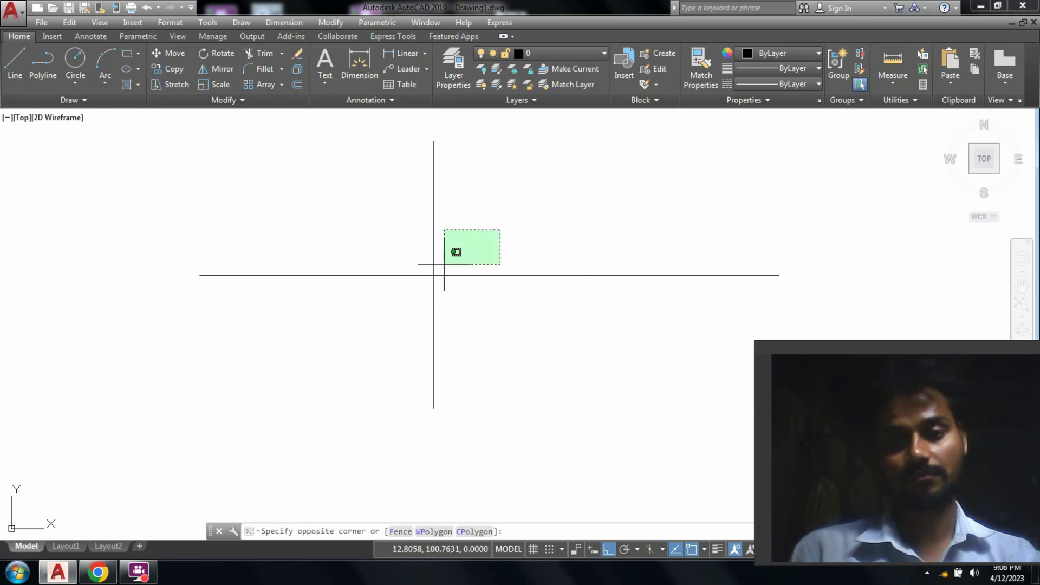
pyautogui.click(520, 229)
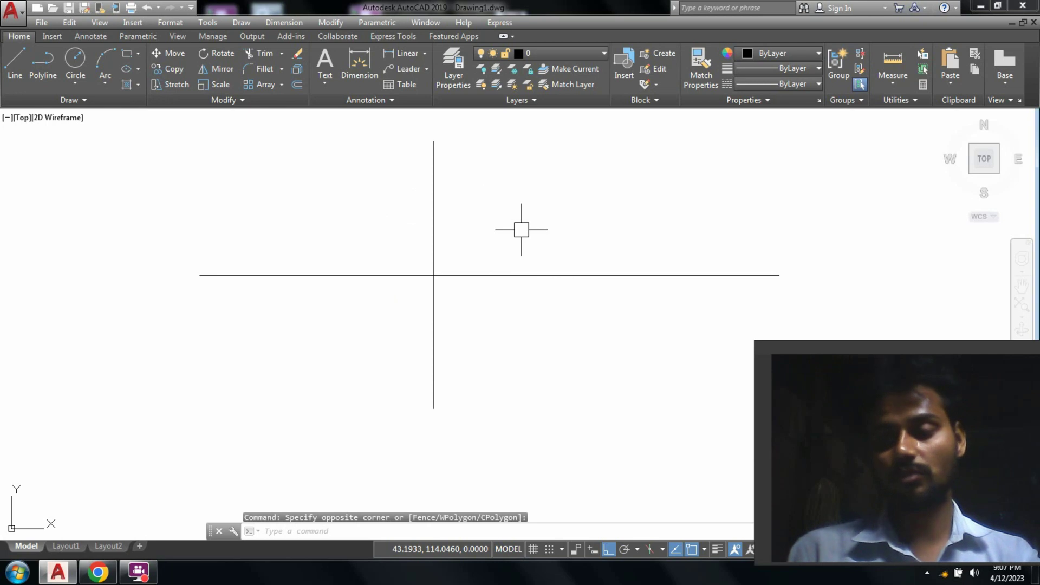
pyautogui.click(510, 306)
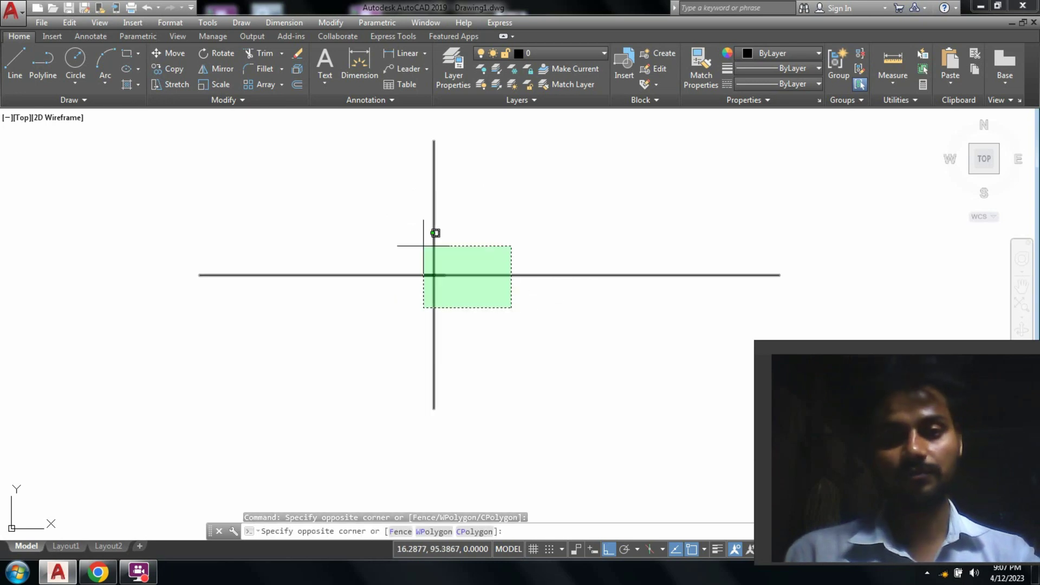
pyautogui.click(373, 224)
pyautogui.write('e')
pyautogui.press('Return')
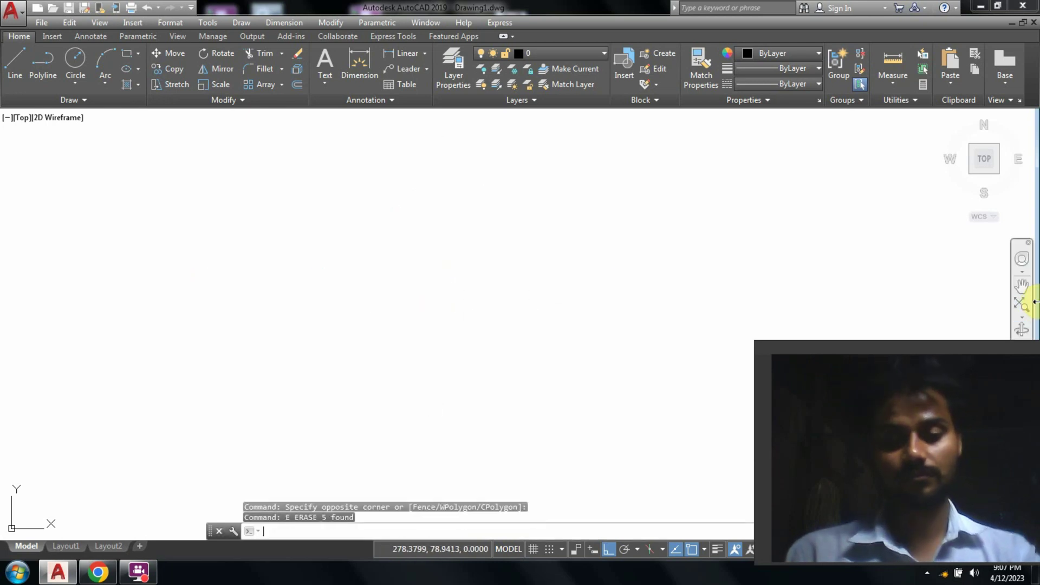
pyautogui.write('l')
pyautogui.press('Return')
# Step: Draw the 80-unit stem and the 5-unit right half of the crossbar
pyautogui.click(422, 418)
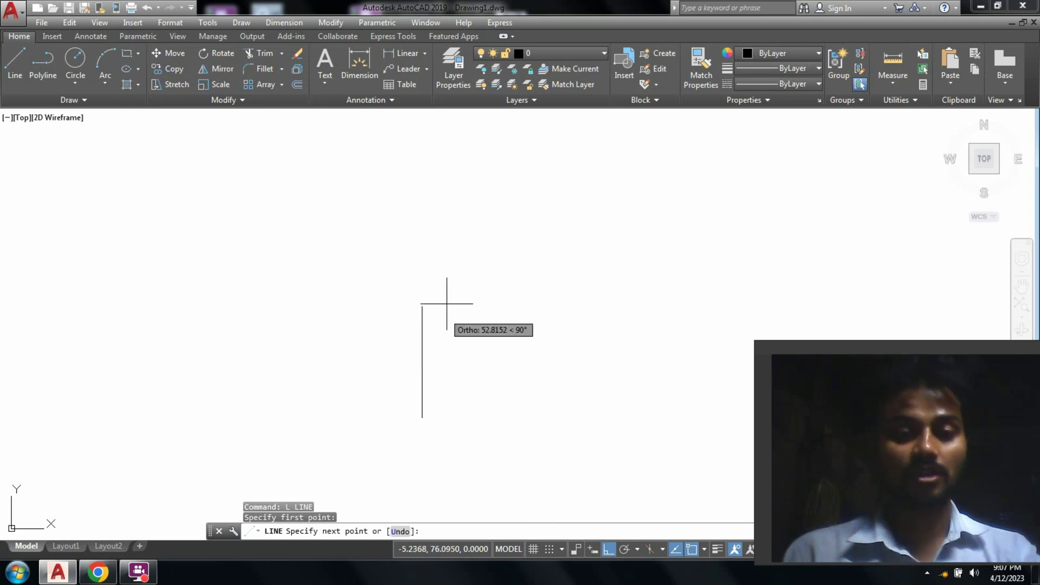
pyautogui.write('80')
pyautogui.press('Return')
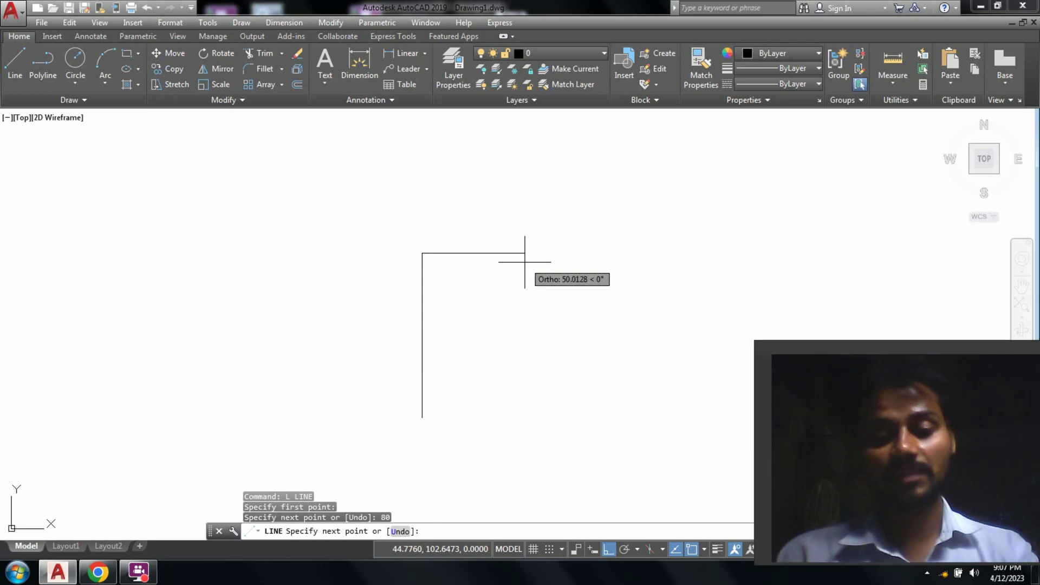
pyautogui.write('5')
pyautogui.press('Return')
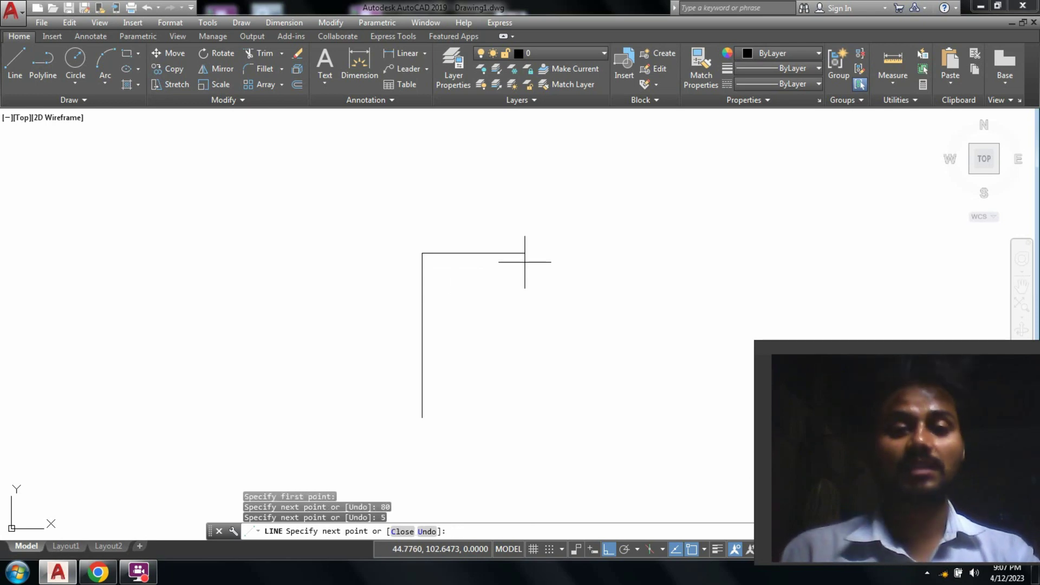
pyautogui.press('Return')
pyautogui.press('Return')
# Step: Add the 5-unit left half of the crossbar from the stem top
pyautogui.click(420, 252)
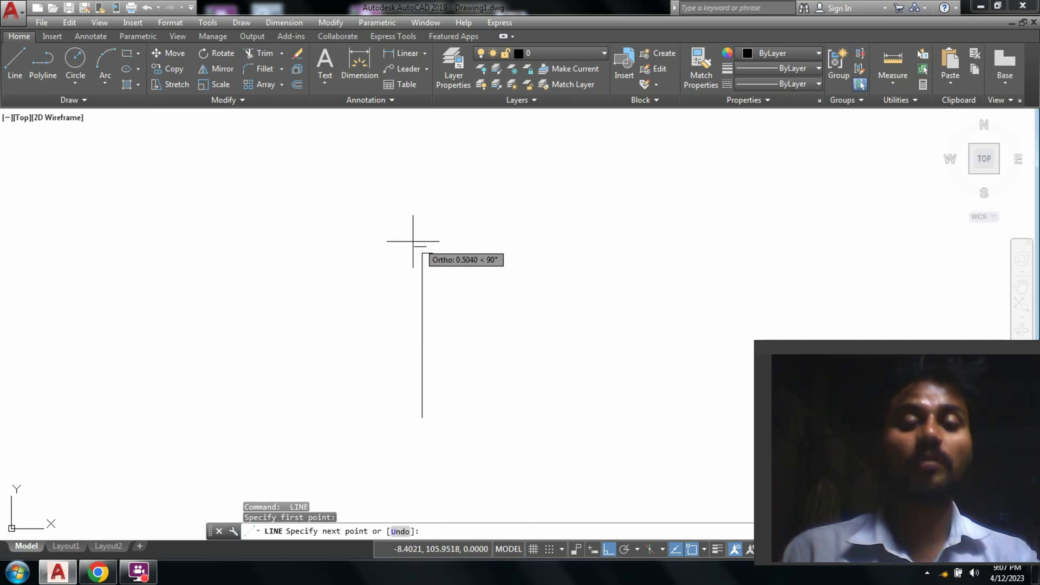
pyautogui.press('Return')
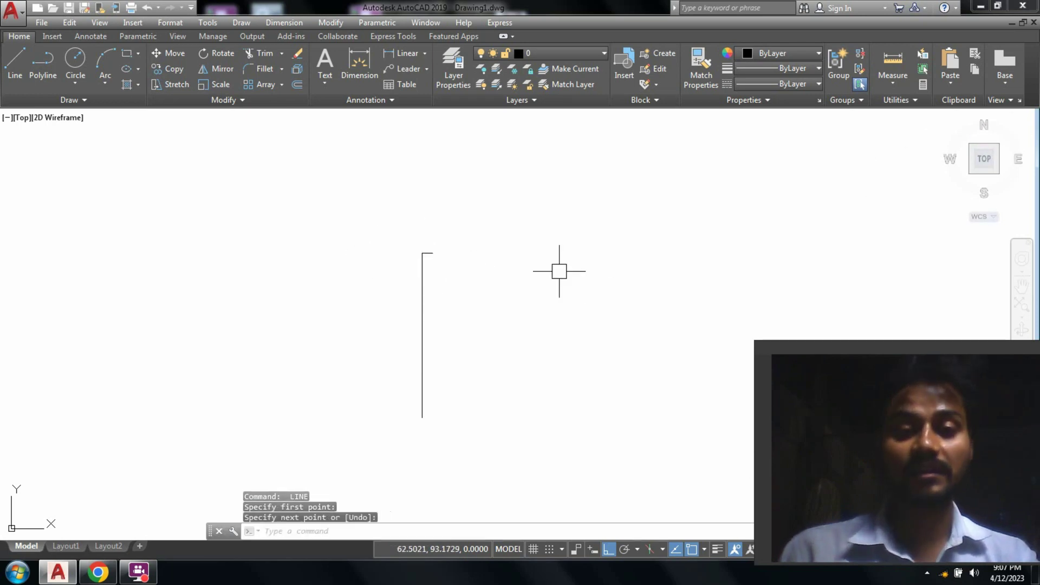
pyautogui.scroll(4, 455, 286)
pyautogui.press('Return')
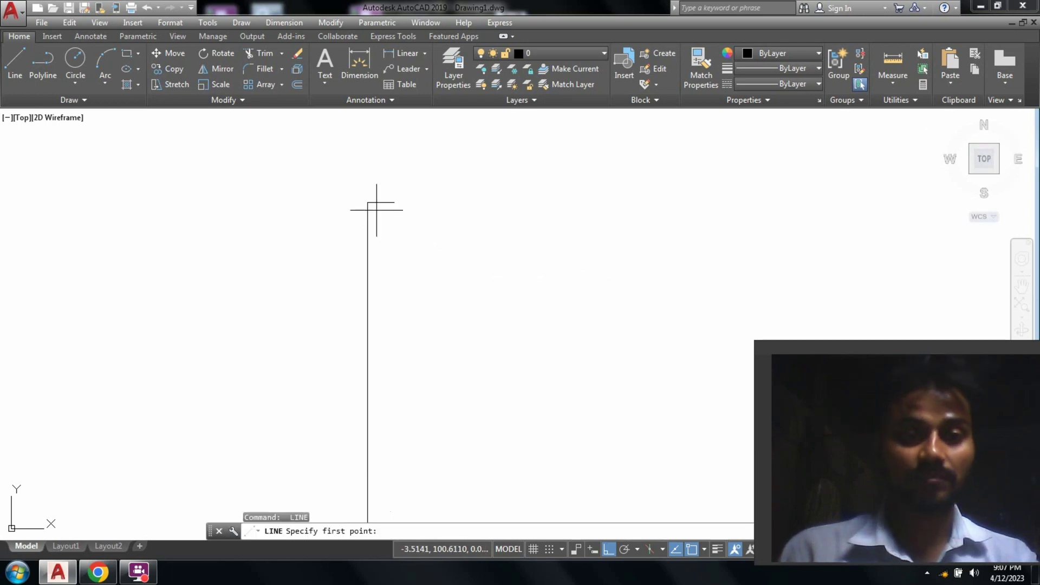
pyautogui.click(368, 203)
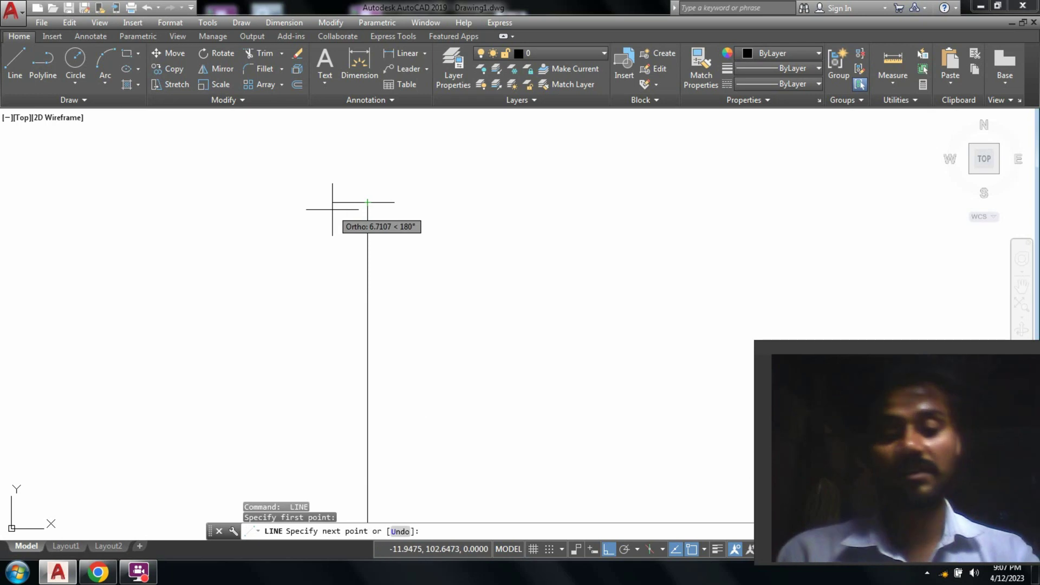
pyautogui.write('5')
pyautogui.press('Return')
pyautogui.press('Return')
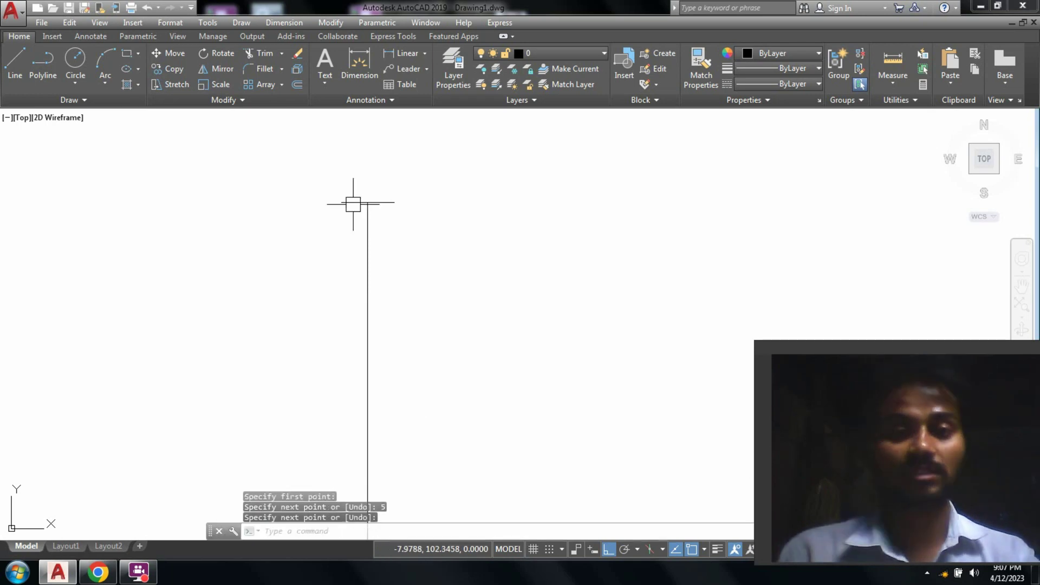
pyautogui.moveTo(369, 222); pyautogui.dragTo(381, 262, button='middle')
pyautogui.scroll(2, 368, 234)
pyautogui.write('l')
pyautogui.press('Return')
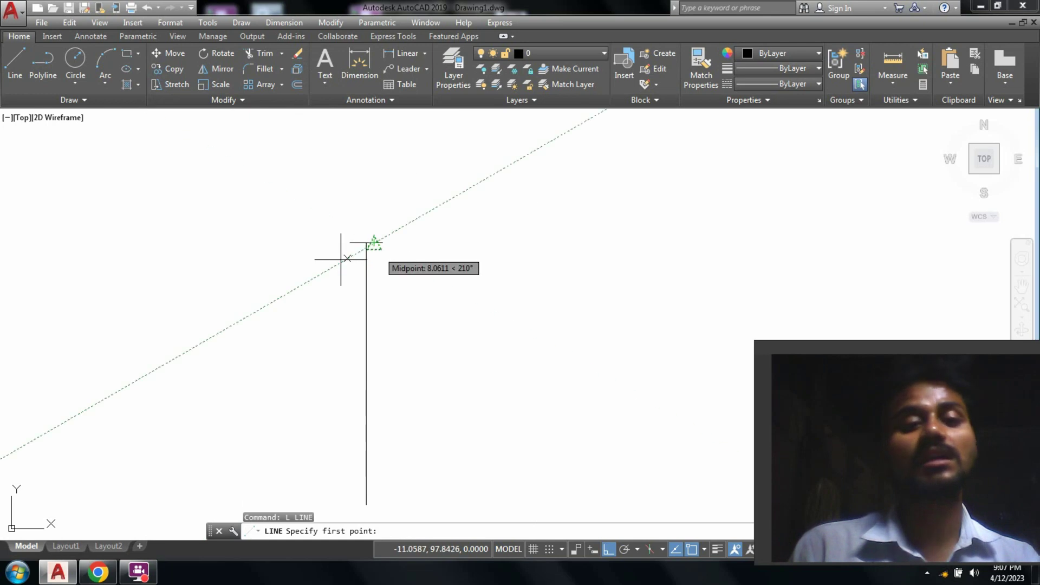
pyautogui.click(381, 242)
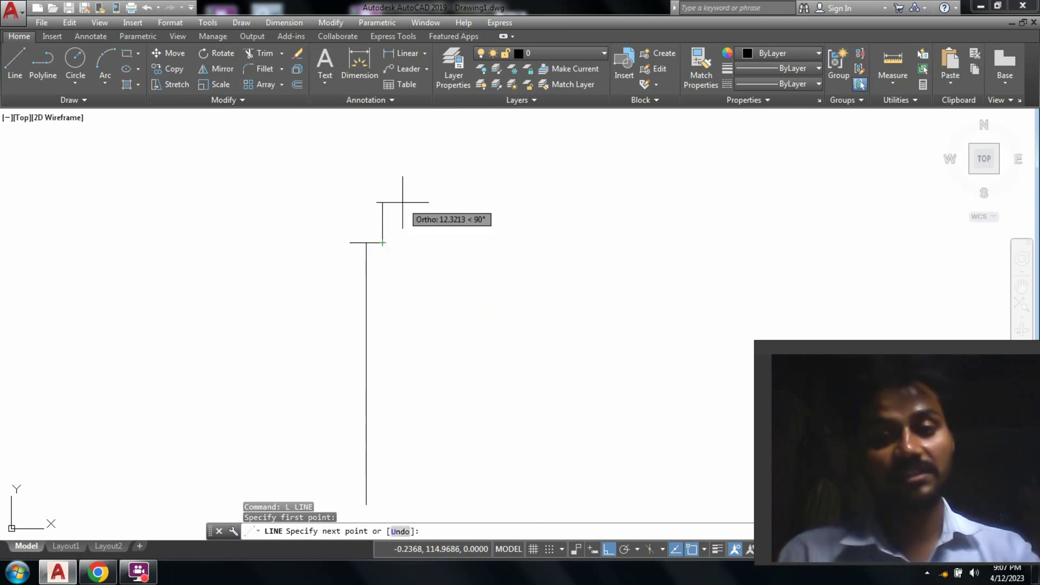
pyautogui.write('@2')
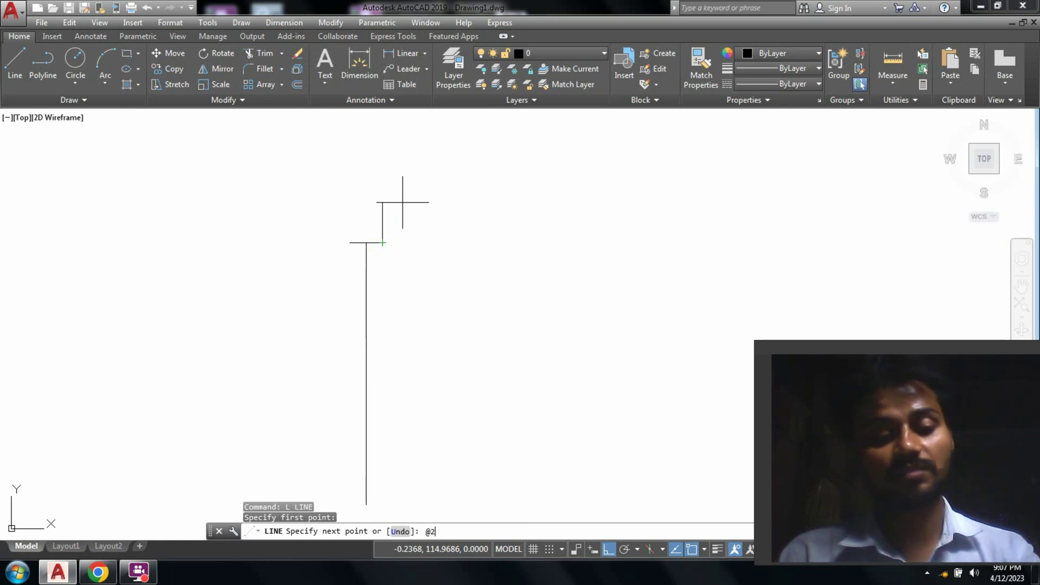
pyautogui.write('0')
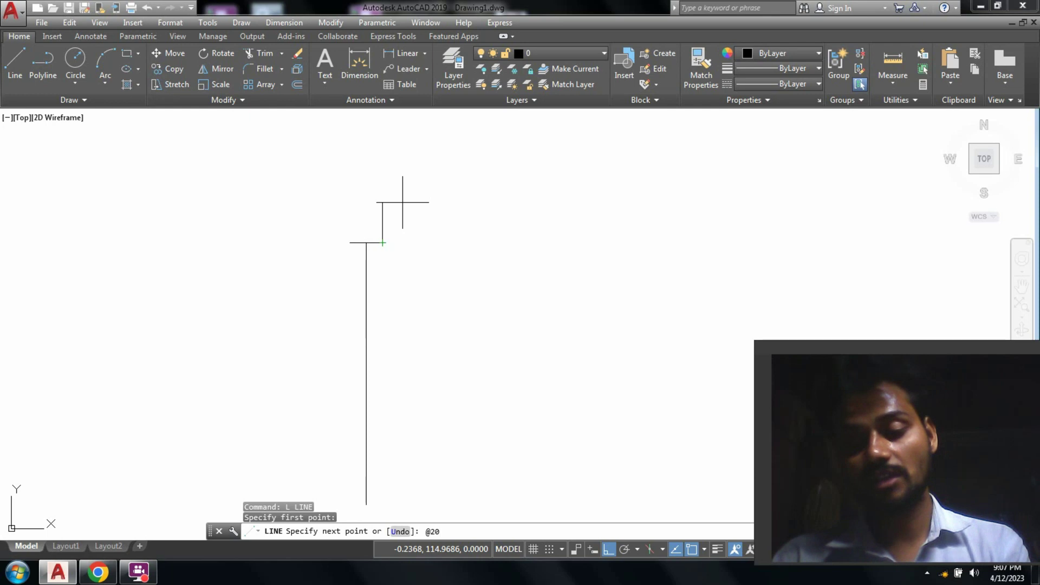
pyautogui.press('BackSpace')
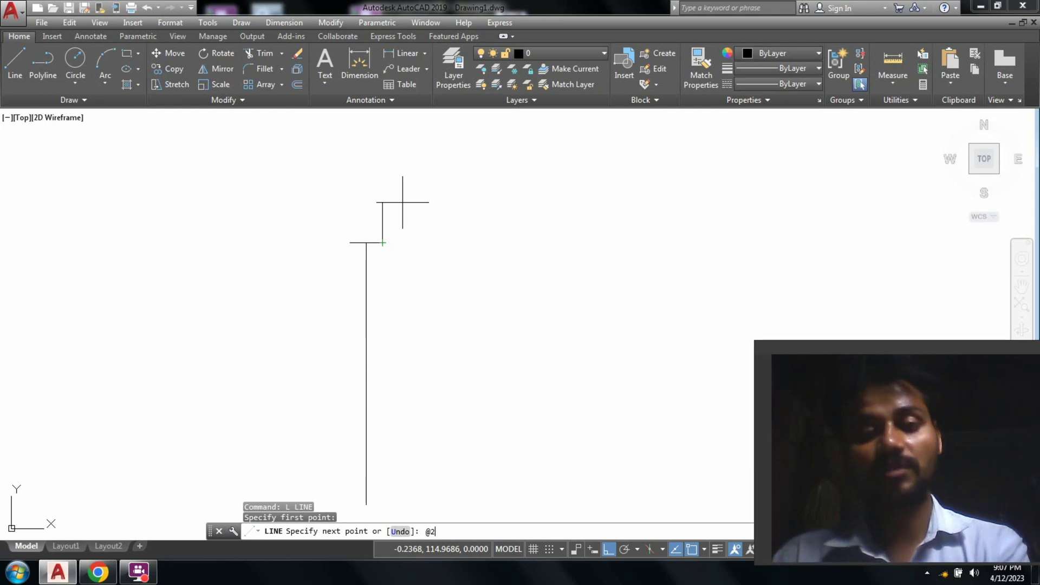
pyautogui.press('BackSpace')
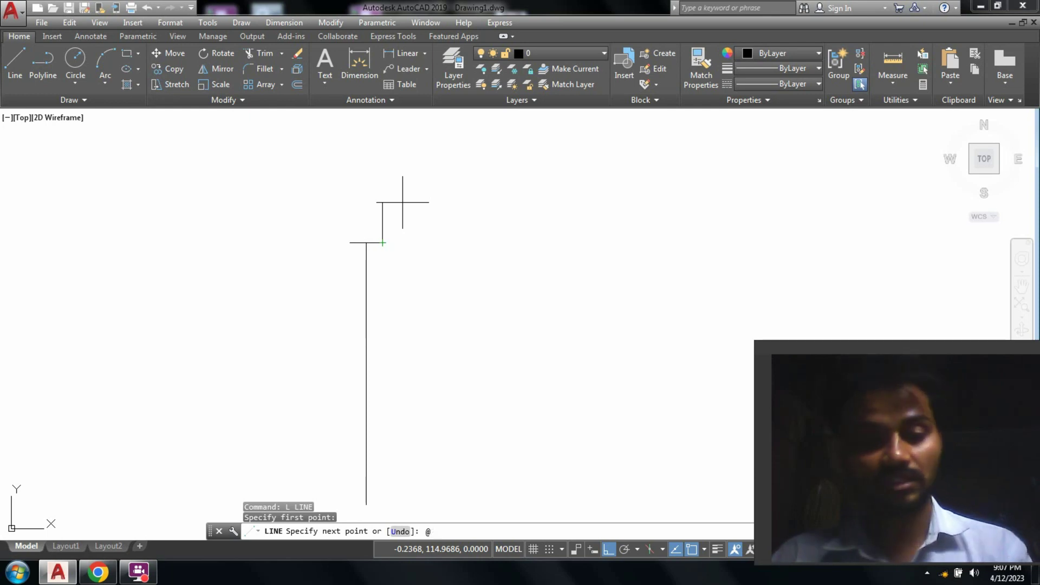
pyautogui.write('50<')
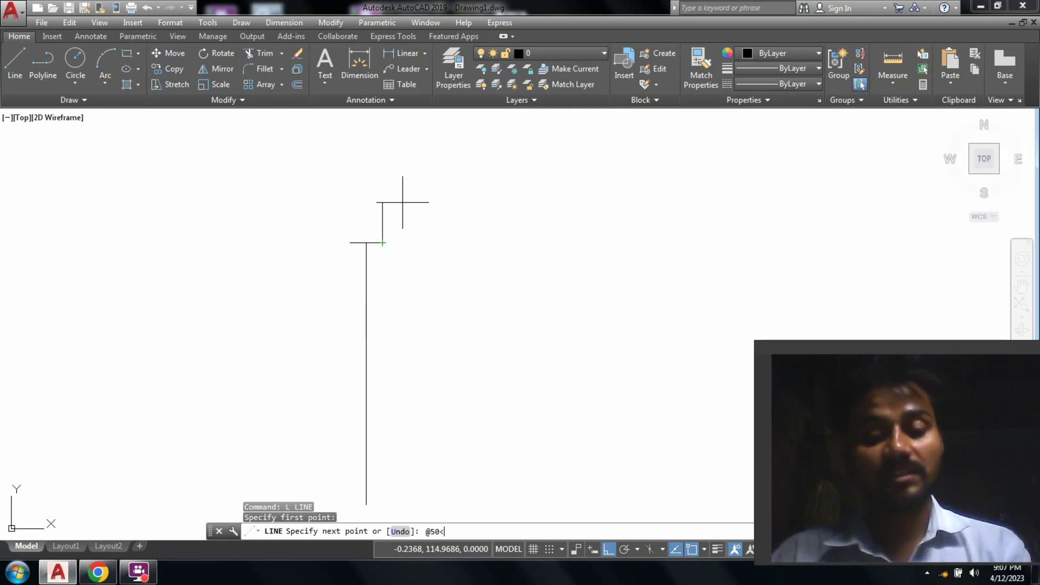
pyautogui.write('87')
pyautogui.press('Return')
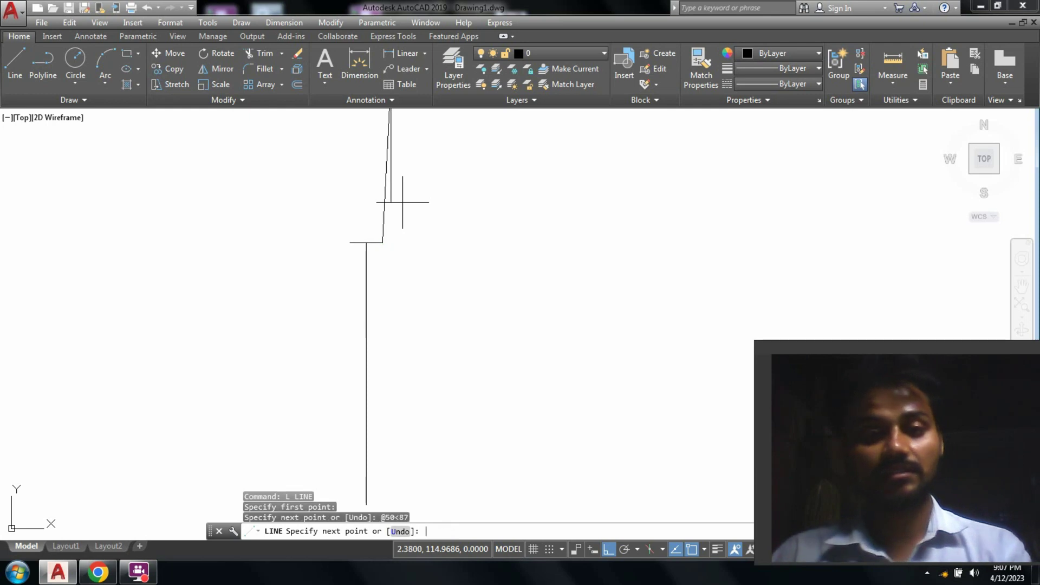
pyautogui.press('Return')
pyautogui.scroll(-2, 421, 269)
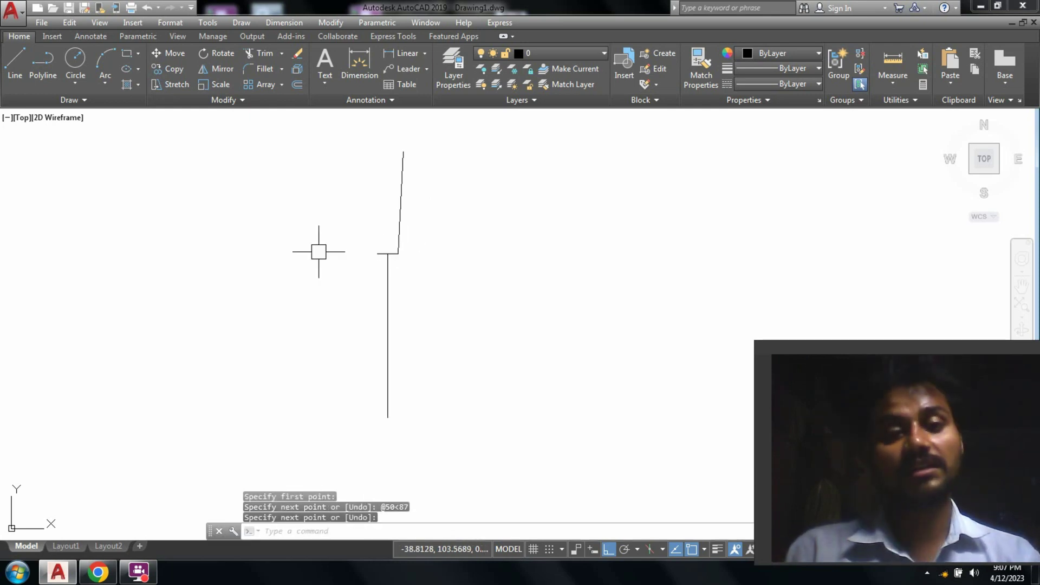
pyautogui.write('mi')
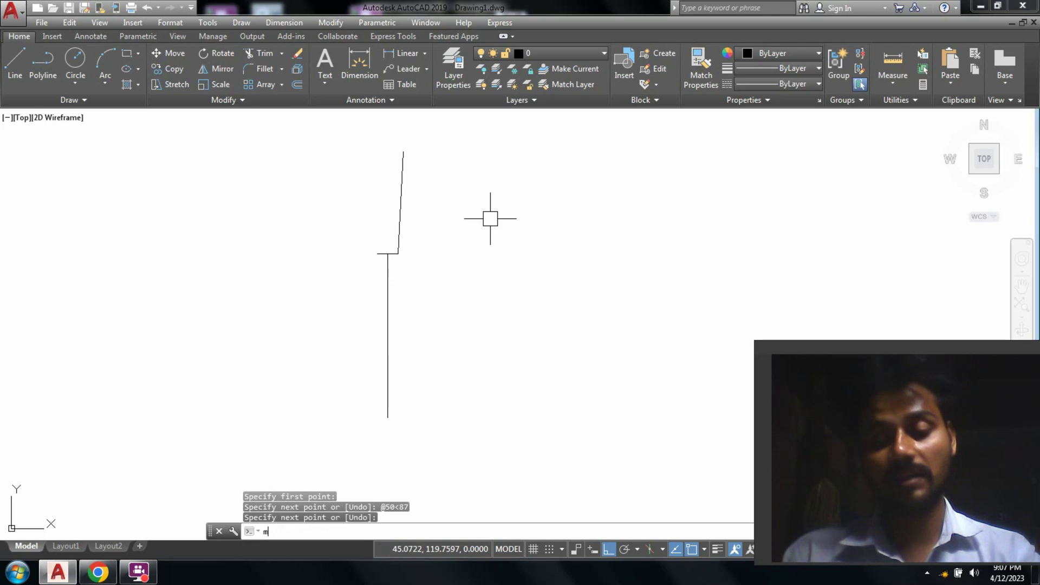
pyautogui.press('Return')
pyautogui.click(473, 213)
pyautogui.click(320, 223)
pyautogui.press('Return')
pyautogui.scroll(2, 398, 252)
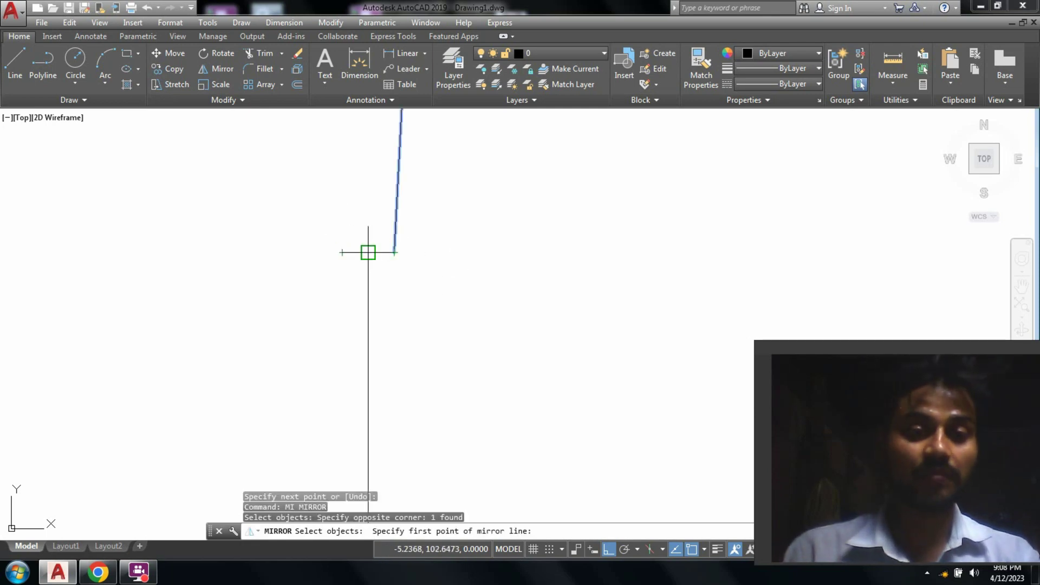
pyautogui.click(367, 252)
pyautogui.click(369, 204)
pyautogui.press('Return')
pyautogui.scroll(-2, 514, 251)
pyautogui.moveTo(506, 251)
pyautogui.mouseDown(button='middle')
pyautogui.moveTo(539, 318)
pyautogui.moveTo(481, 264)
pyautogui.mouseUp(button='middle')
pyautogui.scroll(2, 481, 304)
pyautogui.scroll(1, 507, 303)
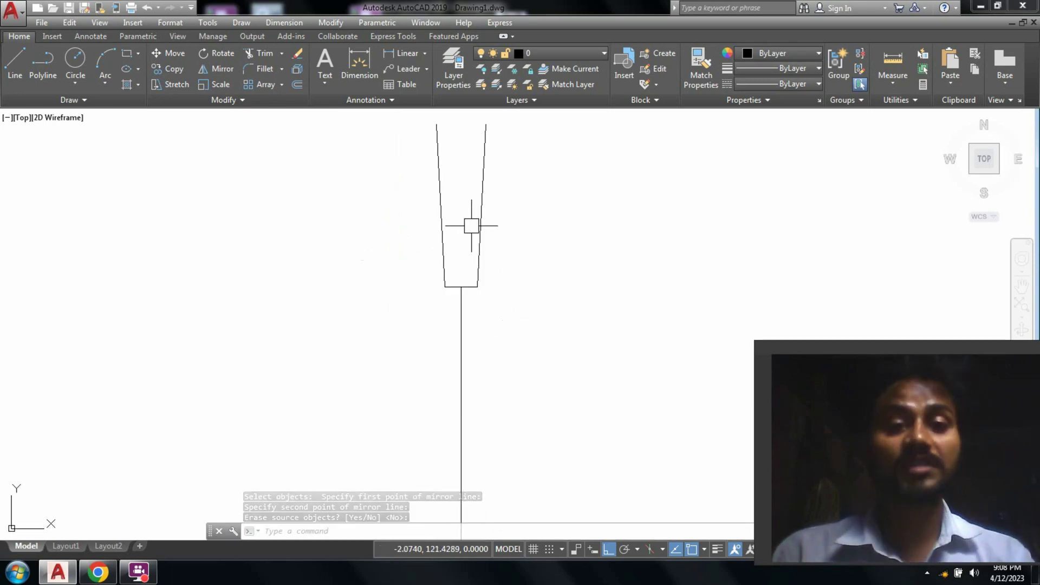
pyautogui.click(415, 225)
pyautogui.click(464, 205)
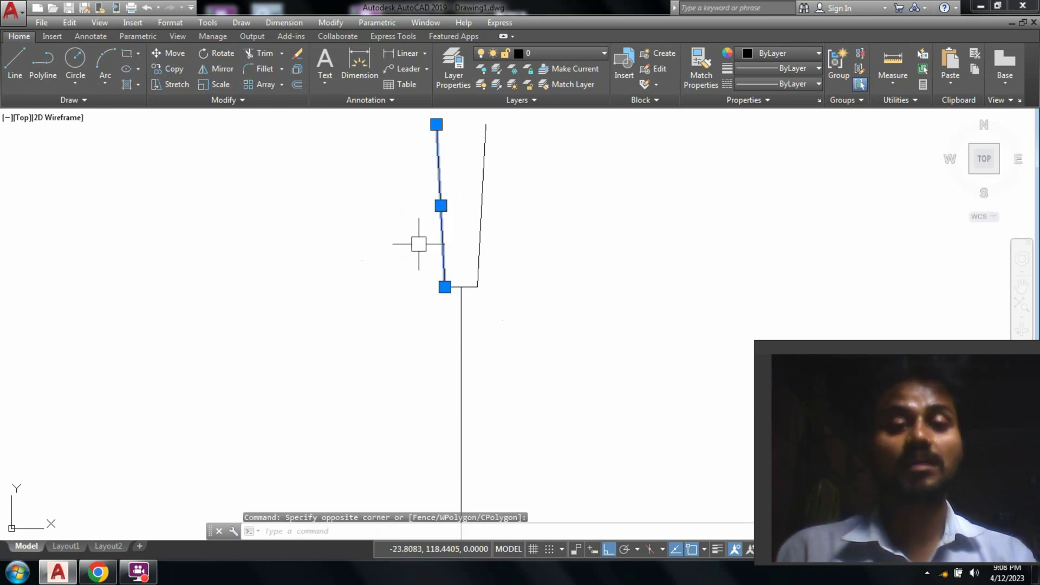
pyautogui.write('e')
pyautogui.press('Return')
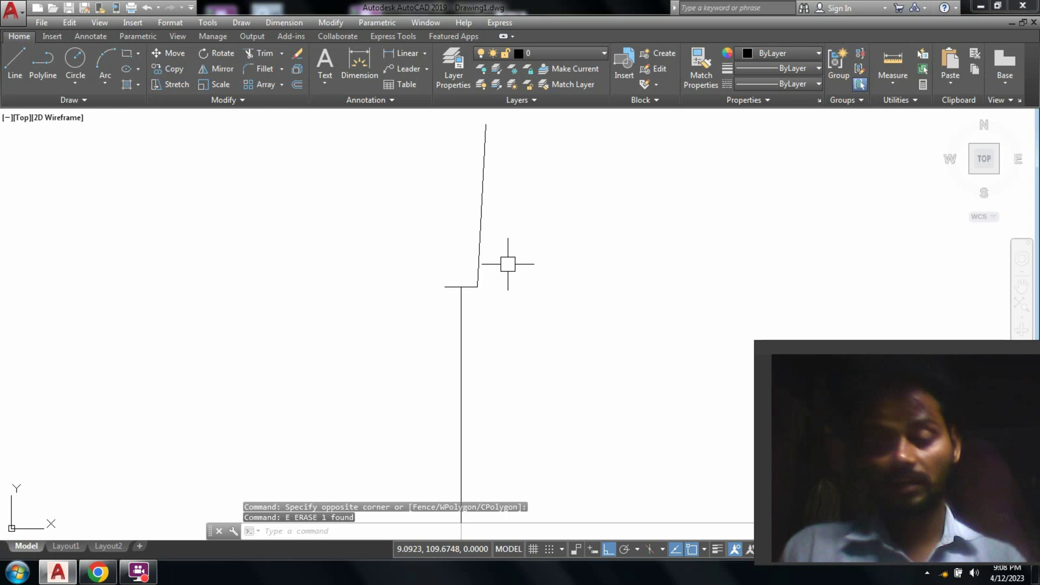
pyautogui.press('Escape')
pyautogui.press('Escape')
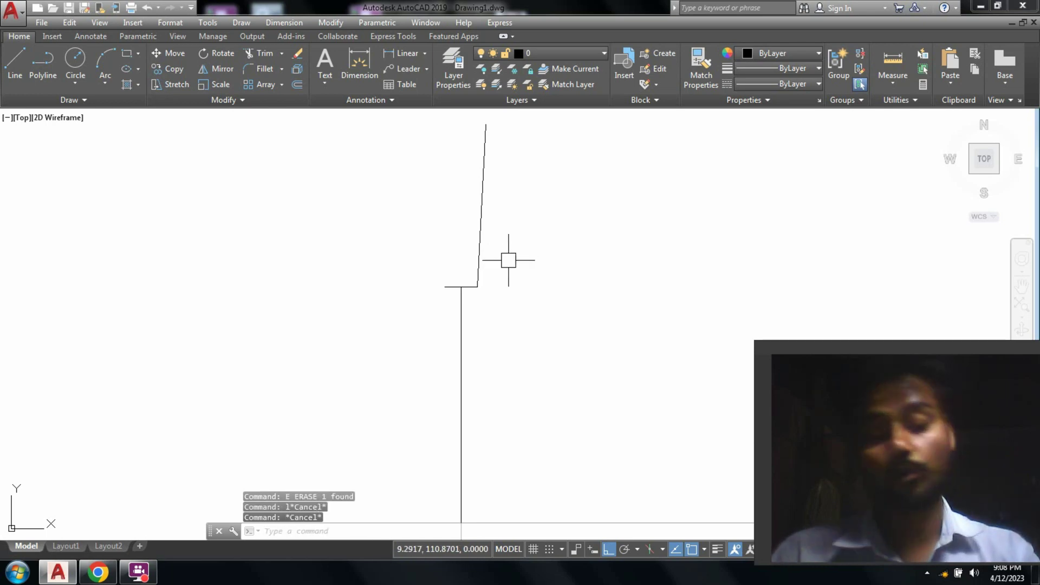
pyautogui.write('l')
pyautogui.press('Return')
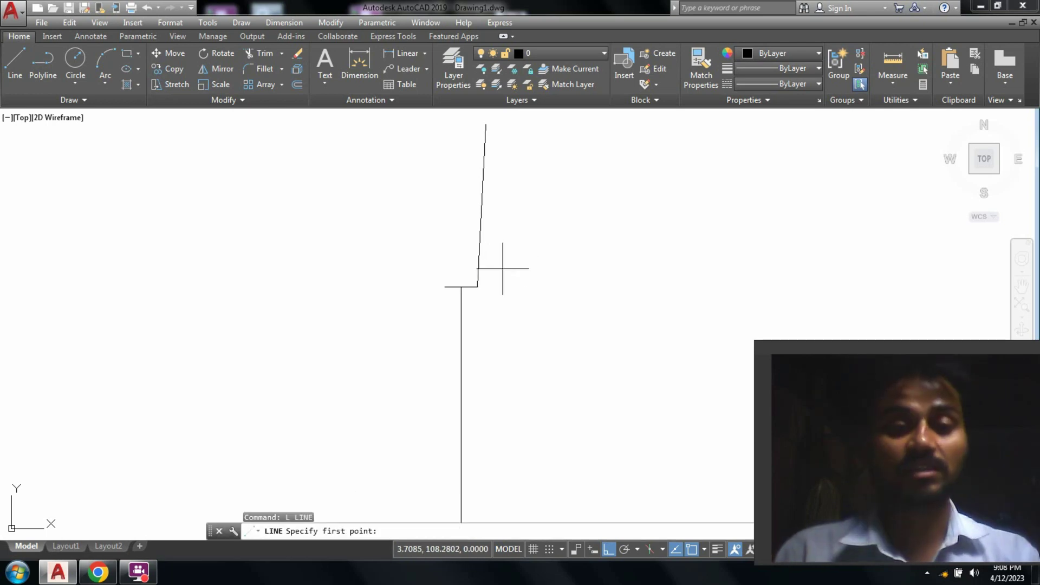
pyautogui.press('Escape')
# Step: Copy the slanted right side to the crossbar's left end
pyautogui.write('co')
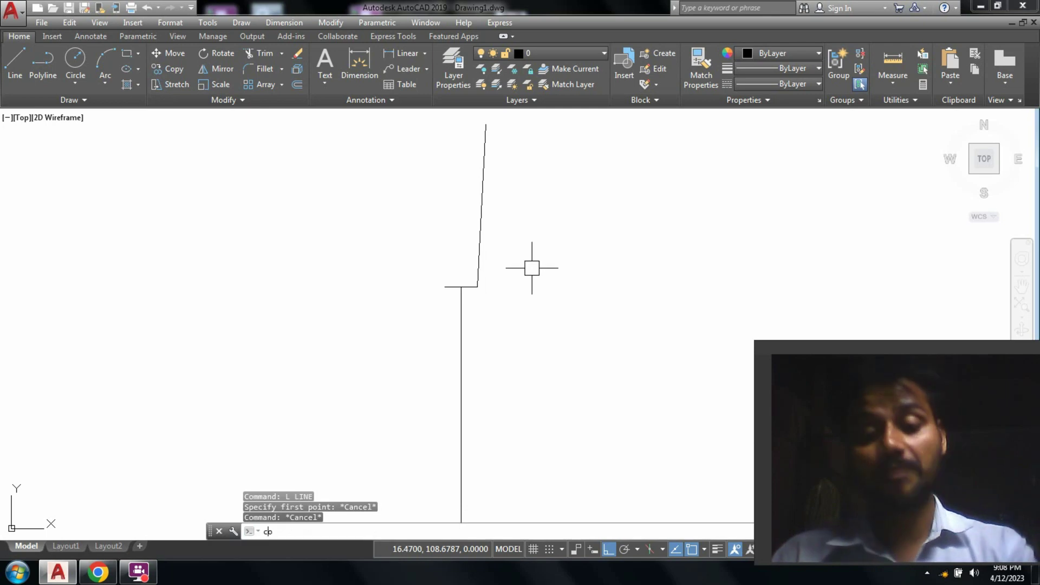
pyautogui.press('Return')
pyautogui.click(535, 236)
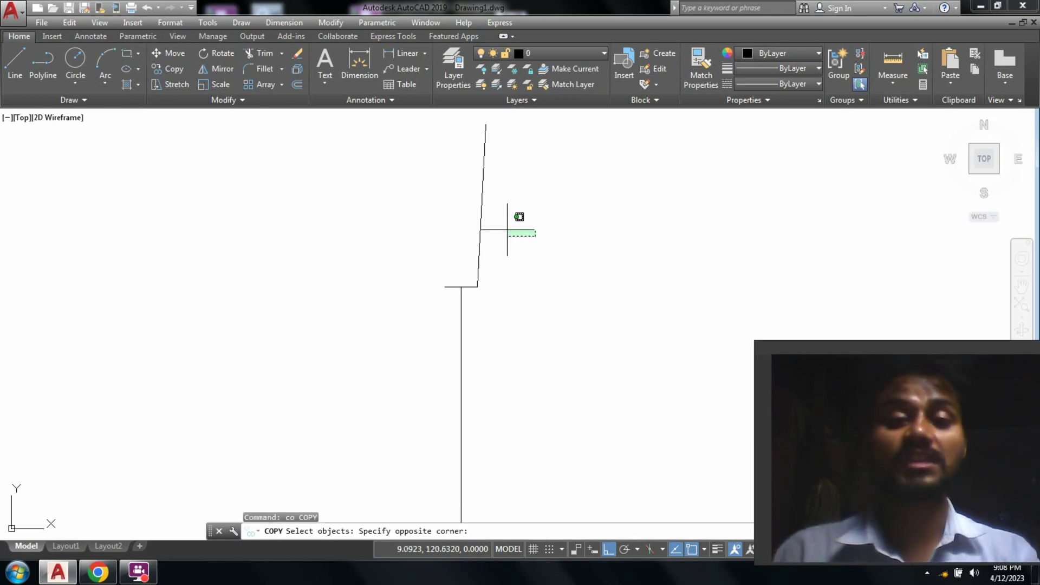
pyautogui.click(448, 227)
pyautogui.press('Return')
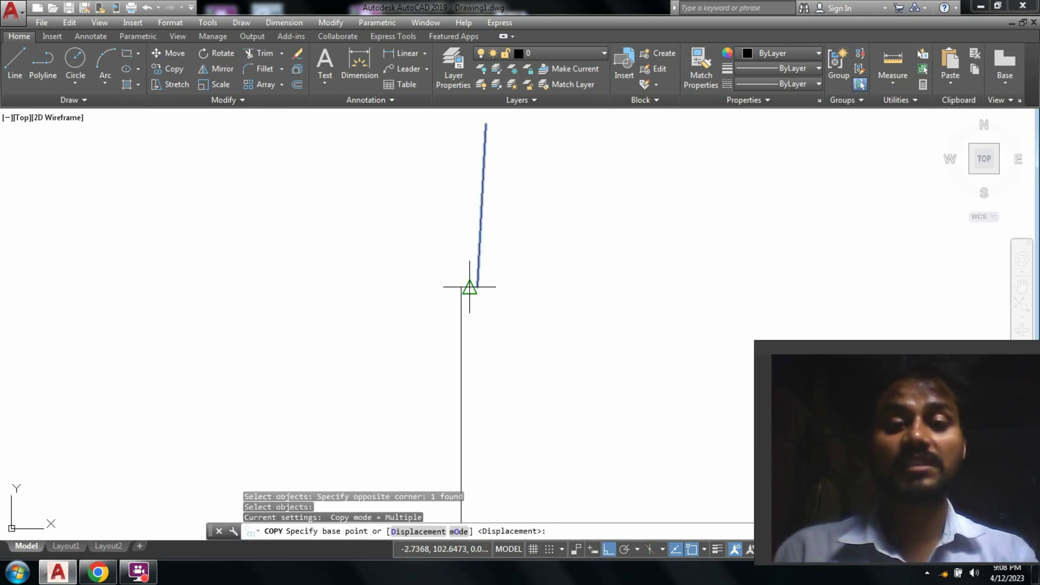
pyautogui.click(477, 286)
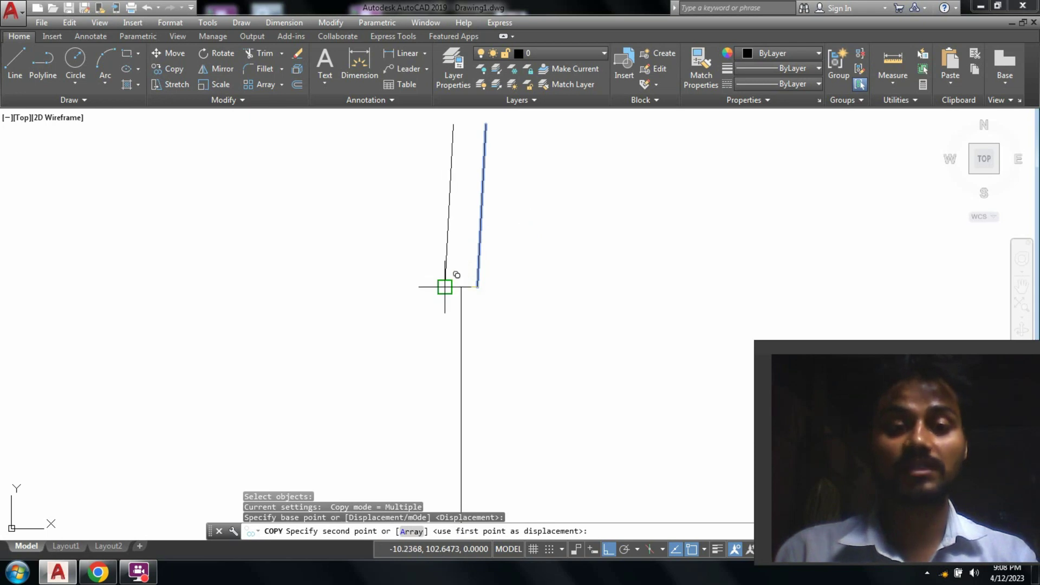
pyautogui.click(444, 287)
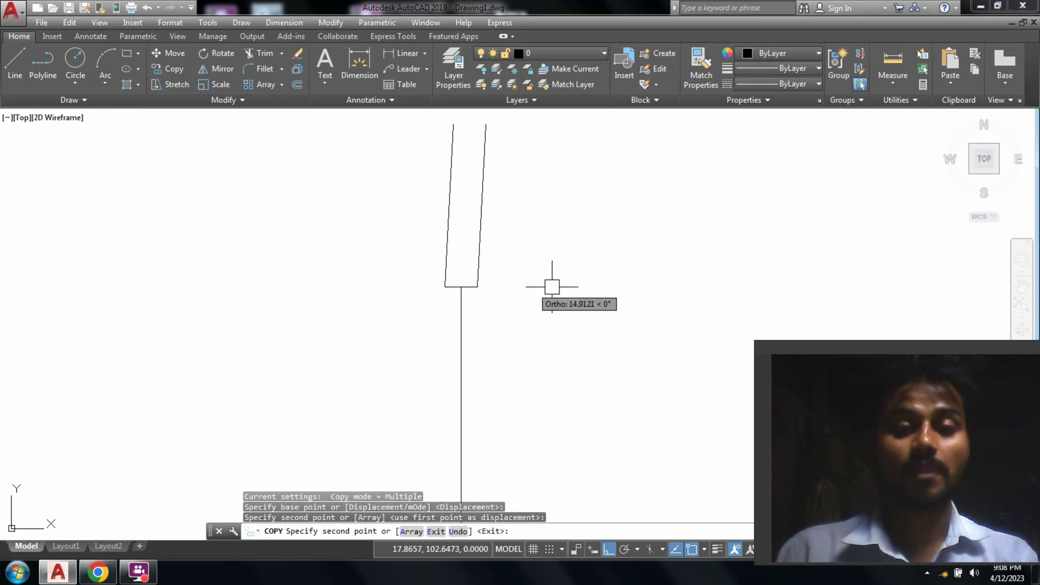
pyautogui.press('Return')
# Step: Mirror the copy about a vertical axis and erase the leftover parallel copy
pyautogui.write('mi')
pyautogui.press('Return')
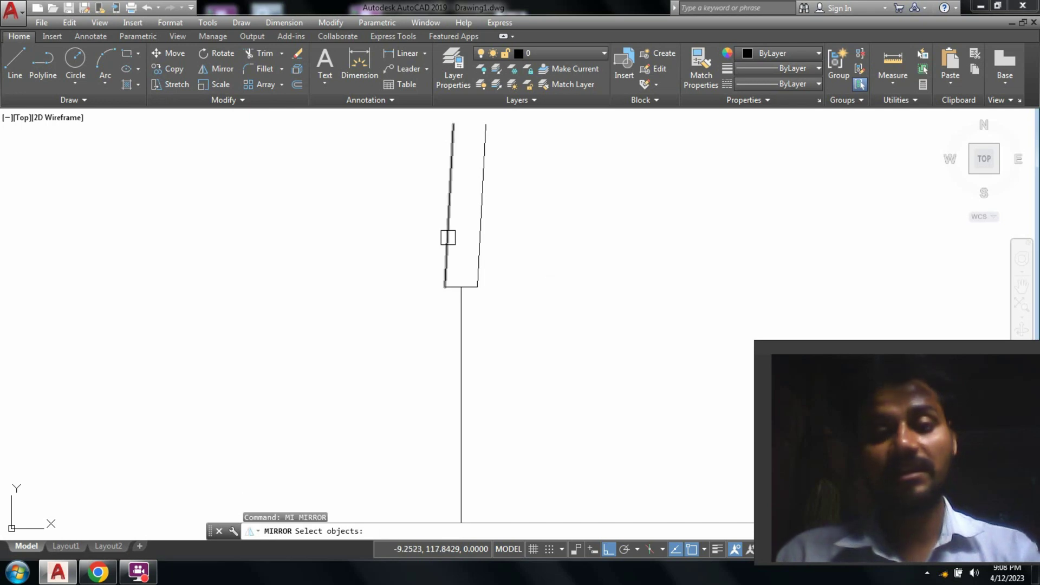
pyautogui.click(447, 237)
pyautogui.press('Return')
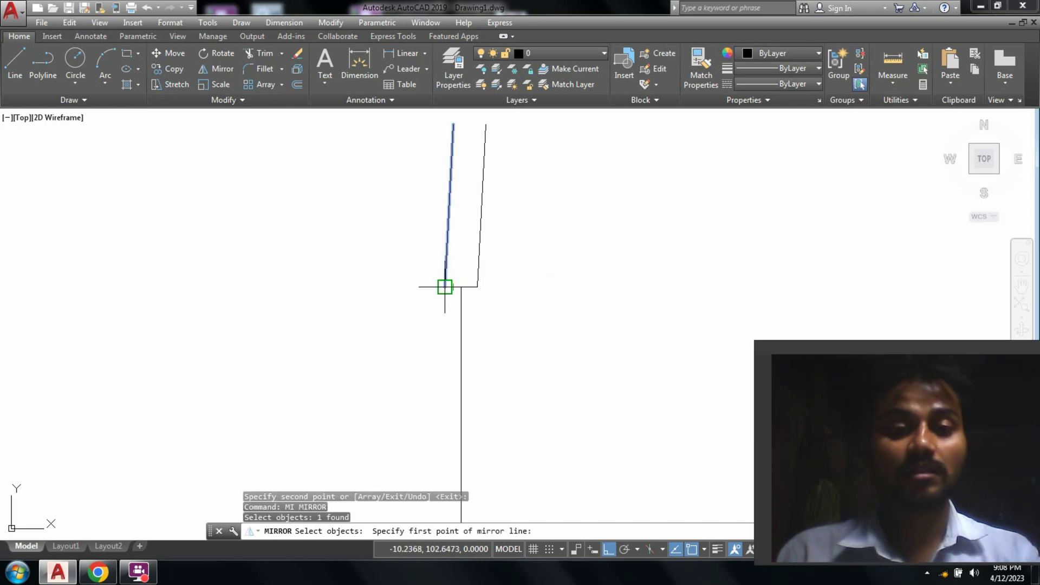
pyautogui.click(445, 287)
pyautogui.click(456, 271)
pyautogui.press('Return')
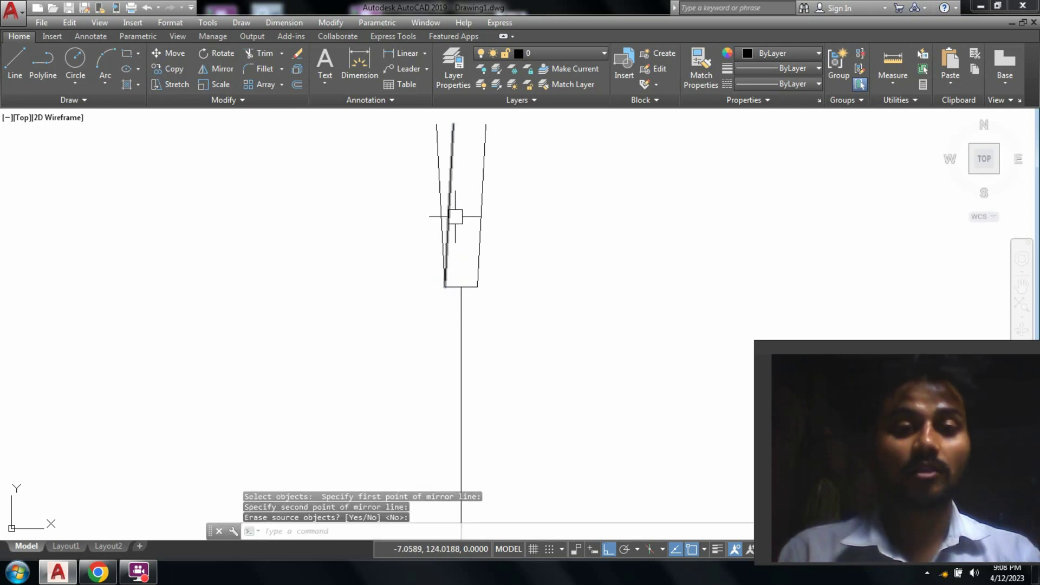
pyautogui.click(453, 216)
pyautogui.write('e')
pyautogui.press('Return')
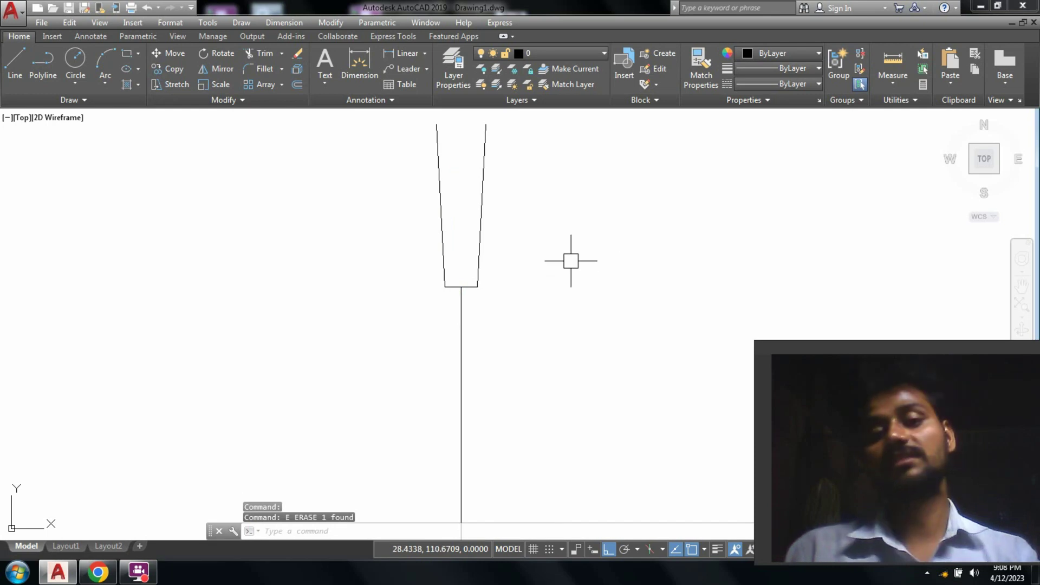
pyautogui.click(457, 237)
# Step: Erase the slanted left cup side, keeping the stem, crossbar and right side
pyautogui.click(398, 230)
pyautogui.press('Delete')
pyautogui.write('e')
pyautogui.press('Return')
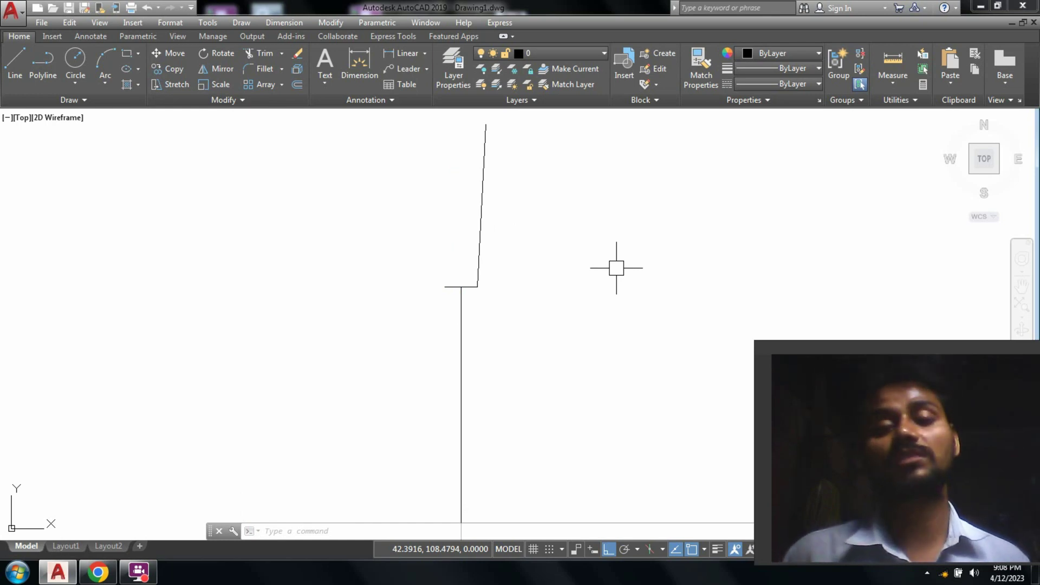
pyautogui.press('Escape')
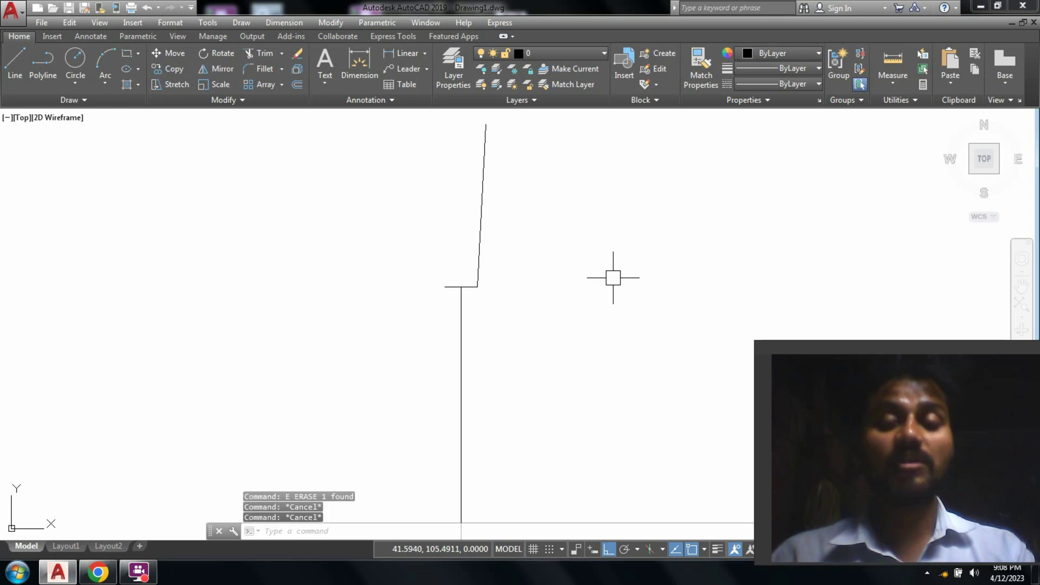
pyautogui.write('l')
pyautogui.press('Return')
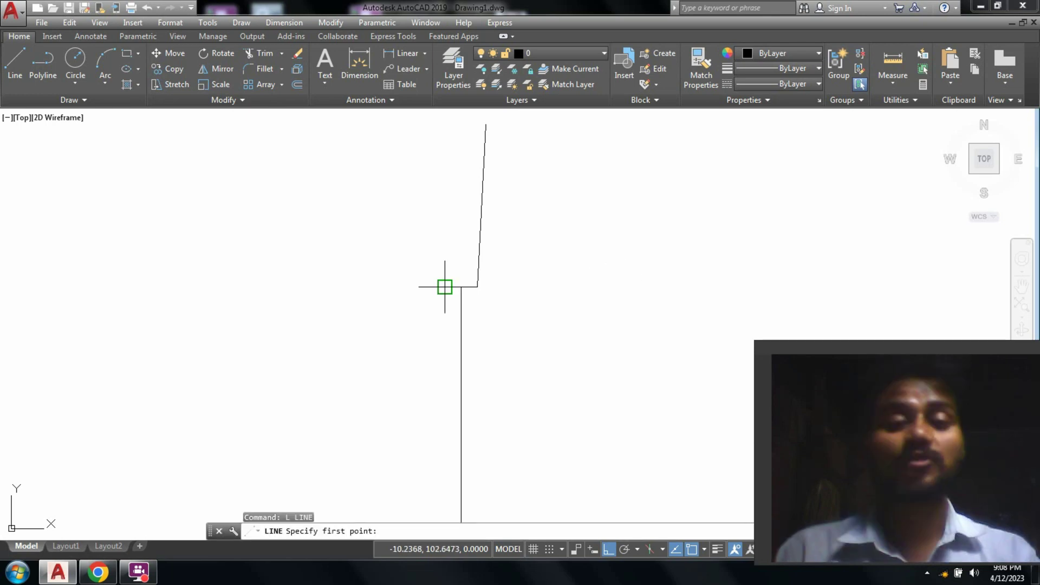
pyautogui.click(444, 286)
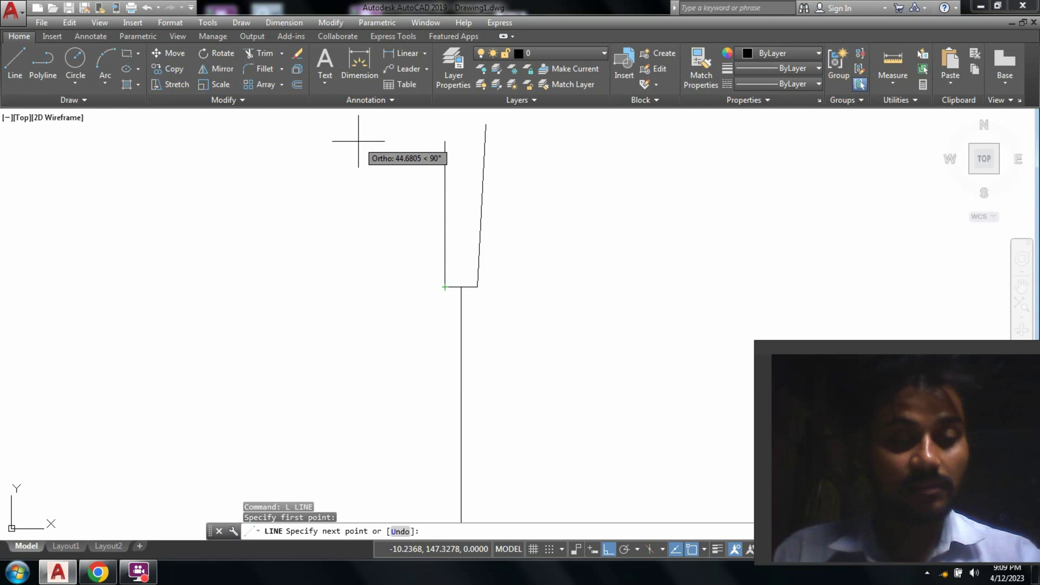
pyautogui.write('@')
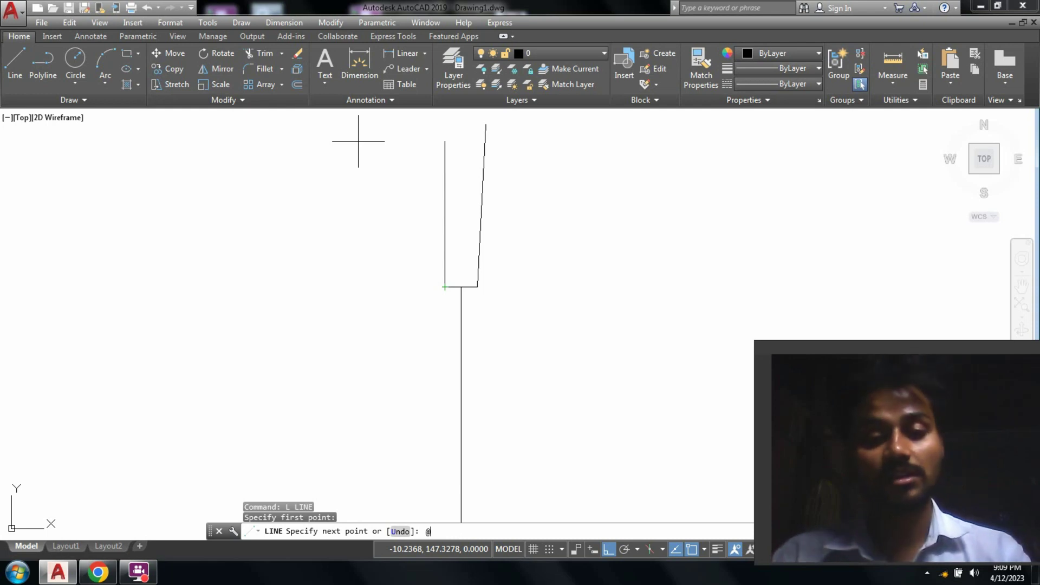
pyautogui.write('50<')
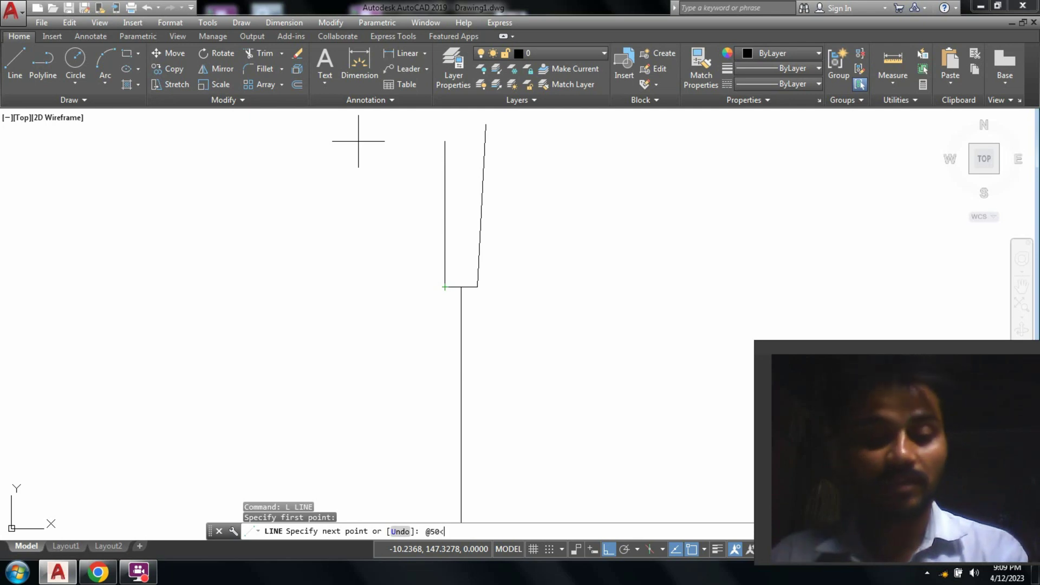
pyautogui.write('93')
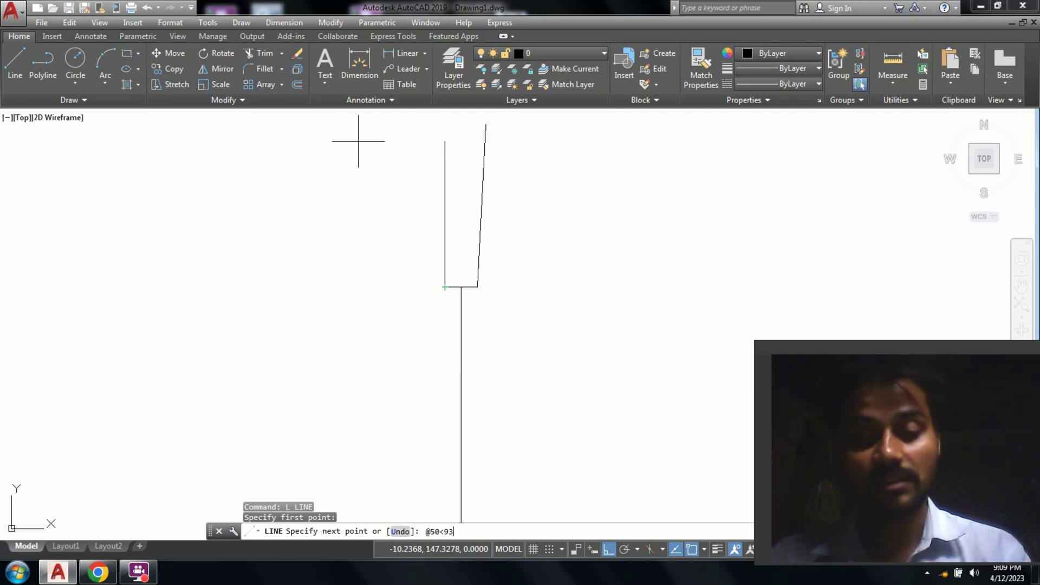
pyautogui.press('Return')
pyautogui.press('Return')
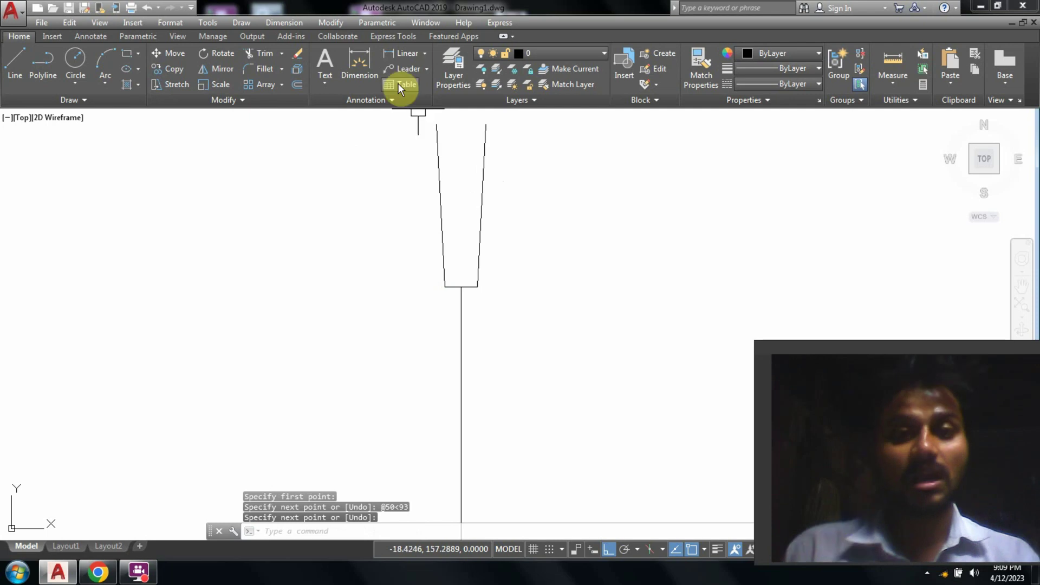
# Step: Place a 6° angular dimension between the left and right cup sides
pyautogui.click(425, 53)
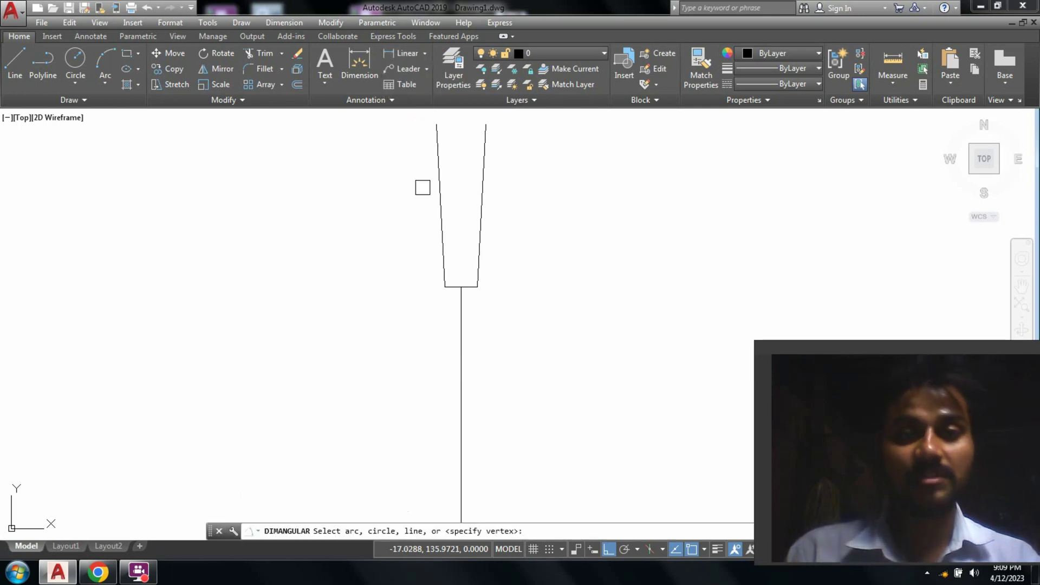
pyautogui.click(440, 218)
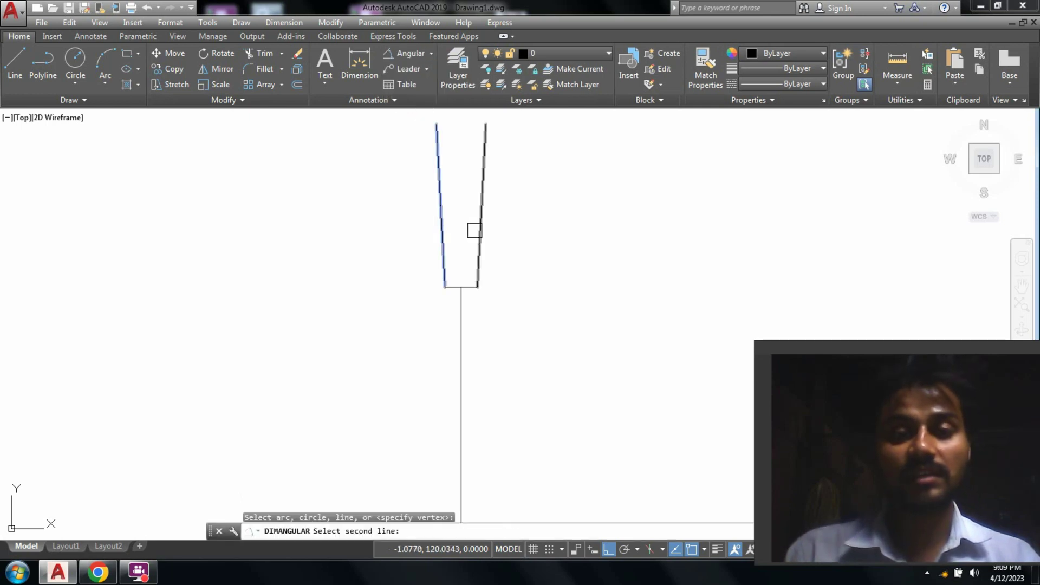
pyautogui.click(478, 229)
pyautogui.scroll(5, 468, 226)
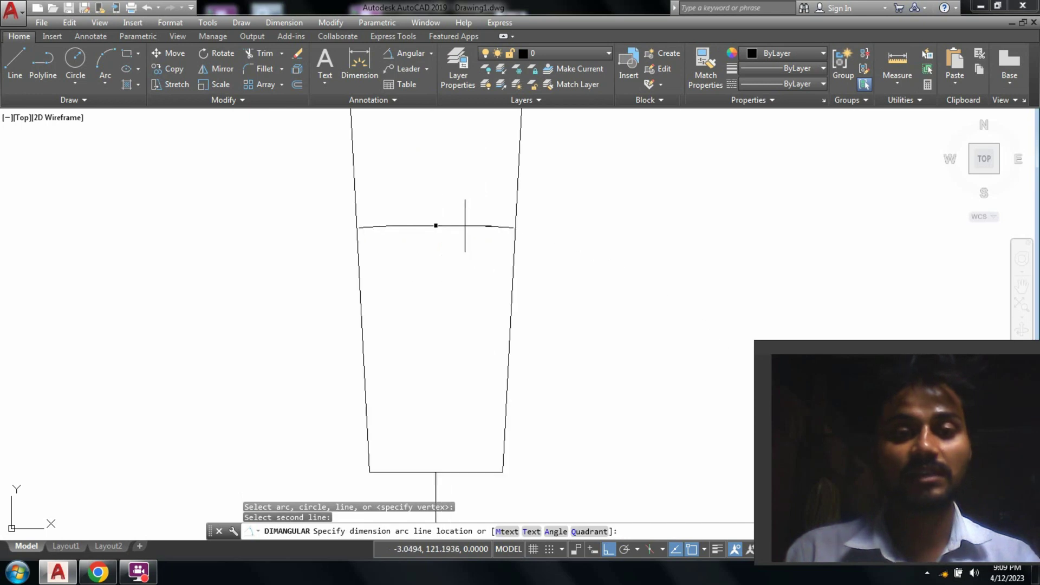
pyautogui.click(467, 220)
pyautogui.scroll(5, 467, 220)
pyautogui.scroll(-4, 403, 241)
pyautogui.scroll(-5, 466, 246)
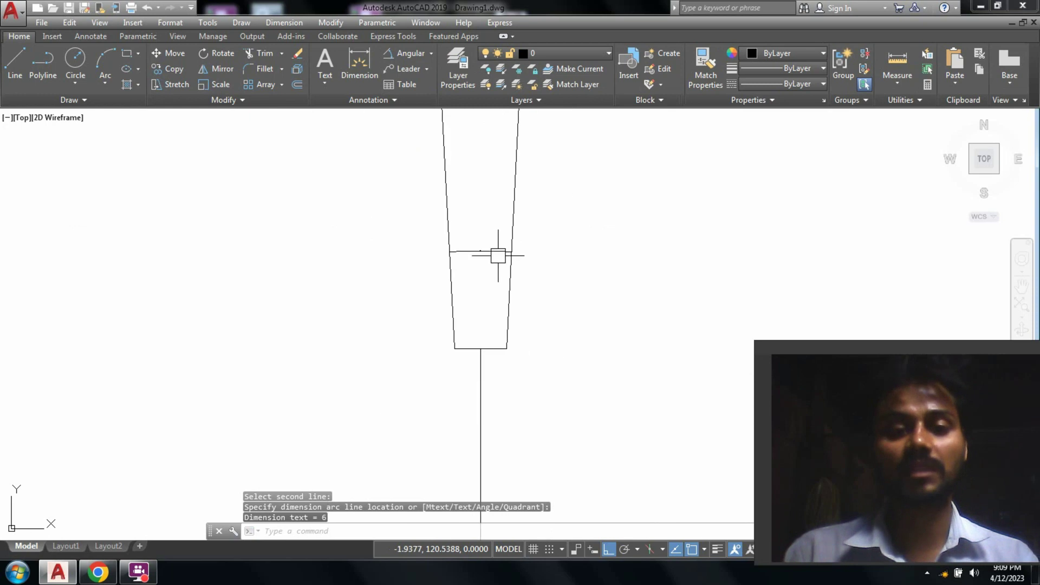
pyautogui.scroll(-2, 498, 255)
pyautogui.scroll(-2, 543, 276)
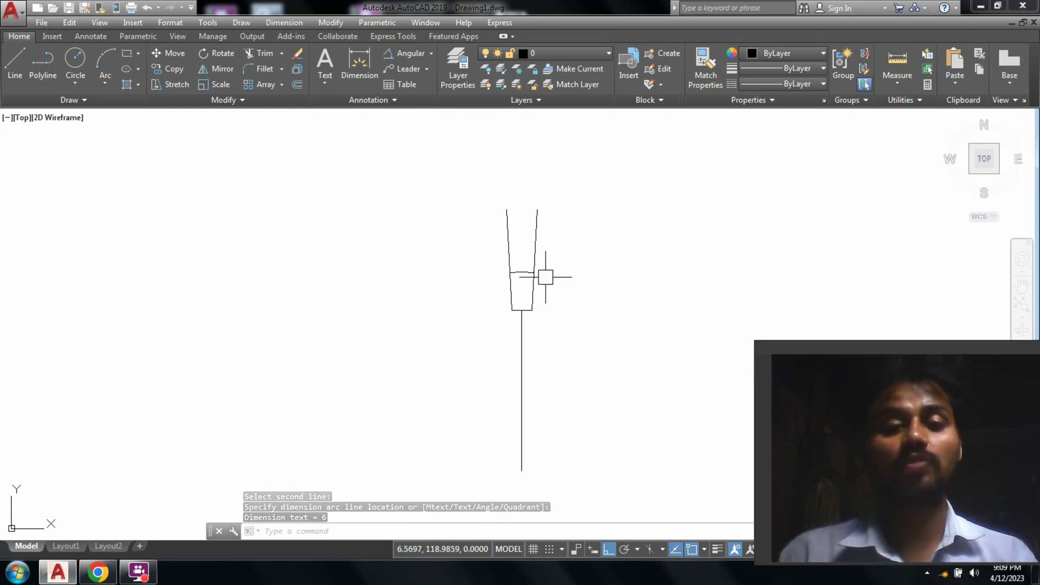
pyautogui.moveTo(544, 276); pyautogui.dragTo(534, 278, button='middle')
# Step: Edit the Standard dimension style, setting linear precision to whole numbers
pyautogui.write('d')
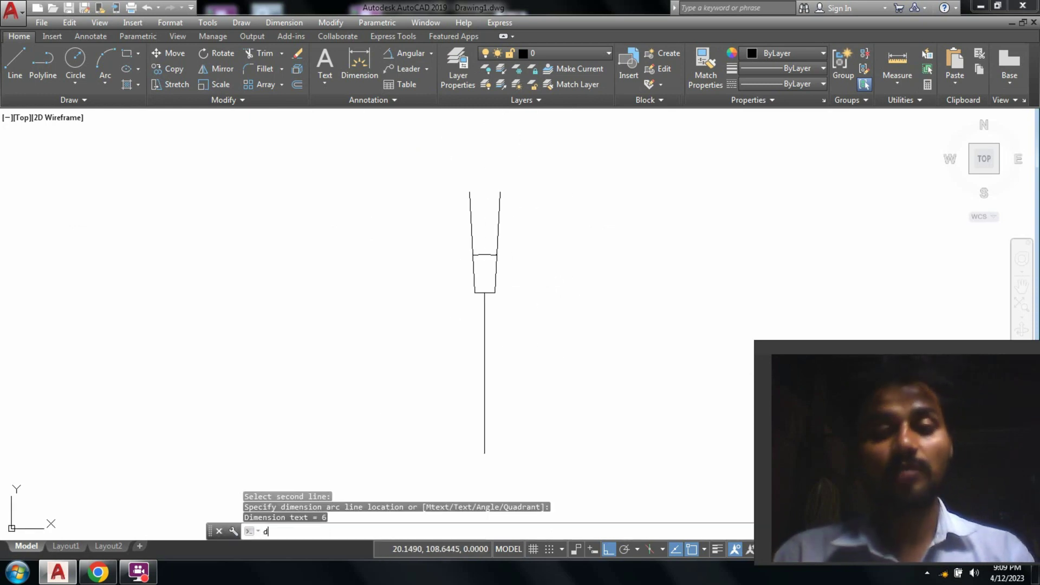
pyautogui.press('Return')
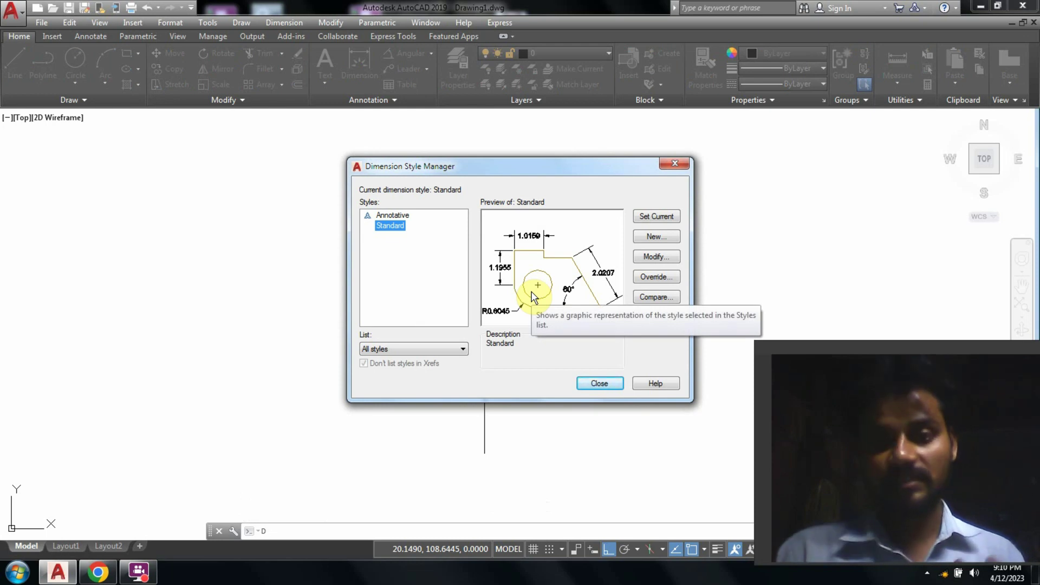
pyautogui.click(669, 259)
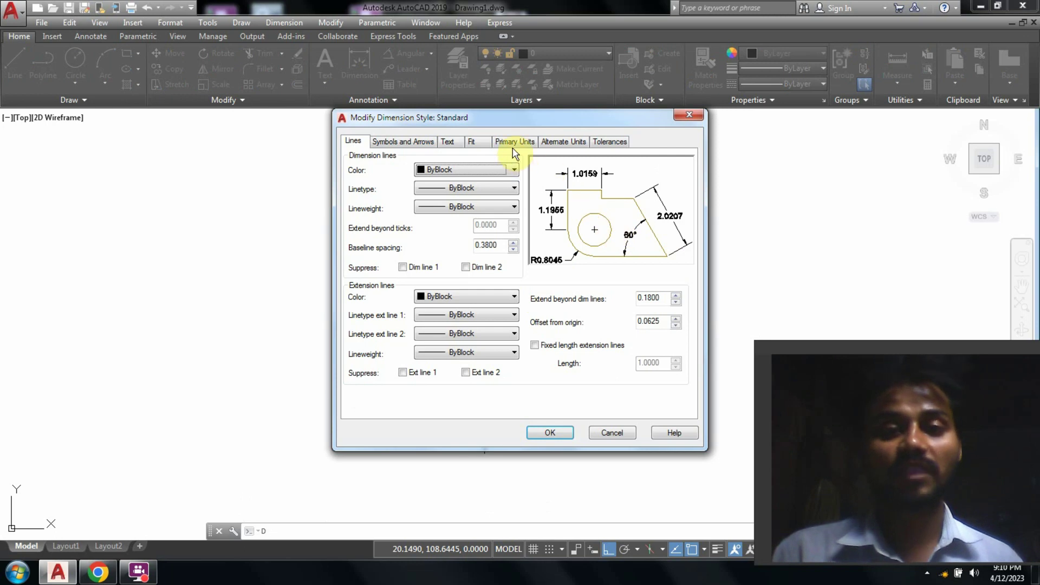
pyautogui.click(514, 142)
pyautogui.click(476, 224)
pyautogui.click(447, 187)
pyautogui.click(446, 199)
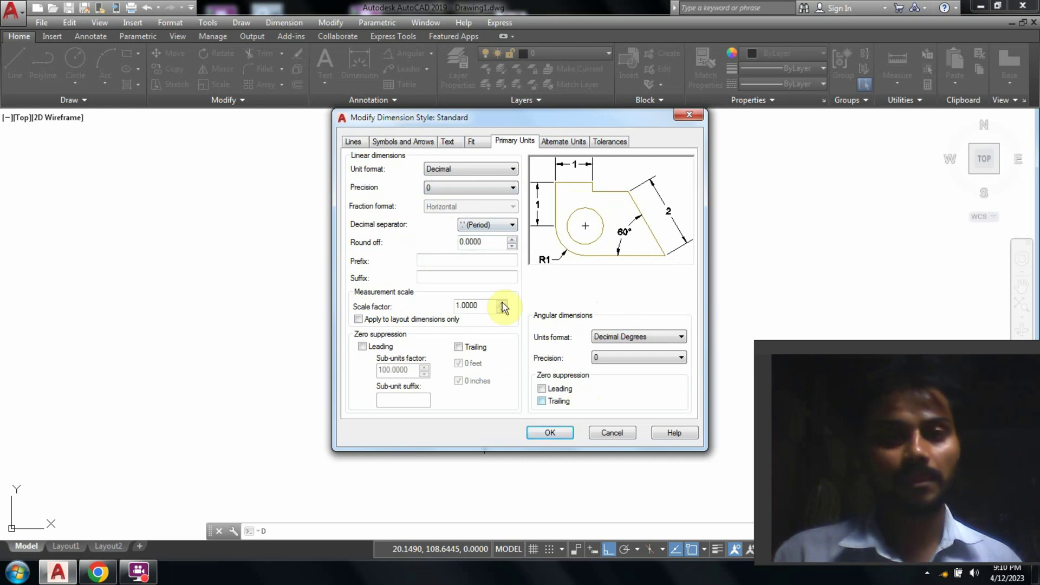
pyautogui.click(444, 142)
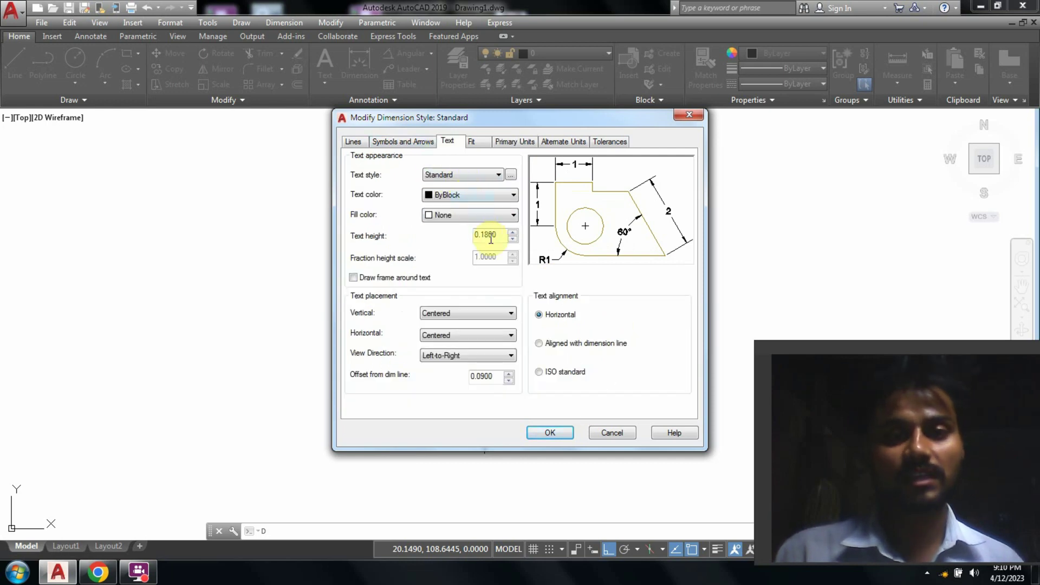
pyautogui.doubleClick(485, 234)
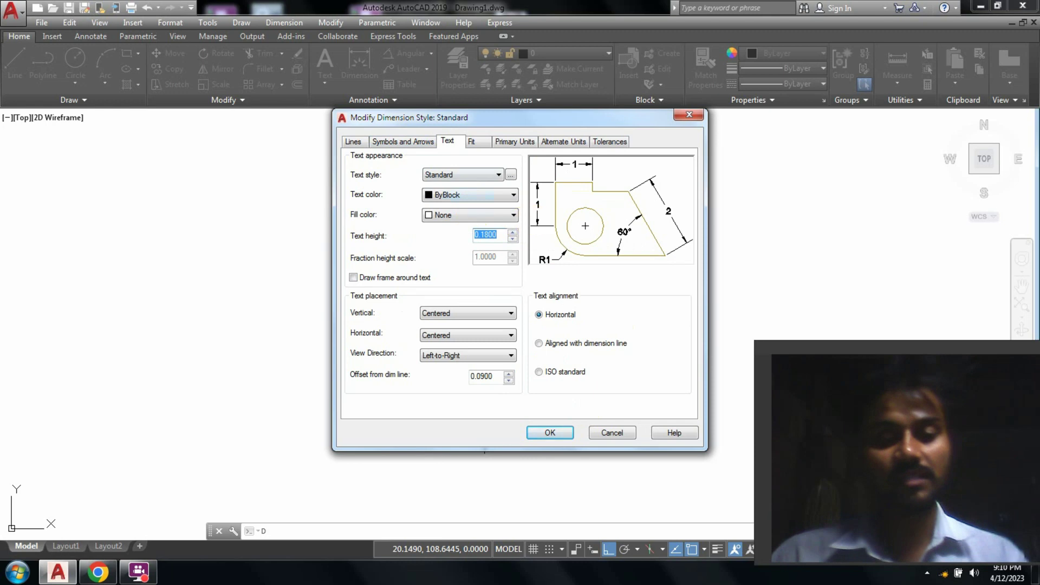
pyautogui.write('4.0000')
# Step: Set arrow size 3, extend beyond dimension lines 2 and offset from origin 2
pyautogui.click(405, 140)
pyautogui.doubleClick(375, 272)
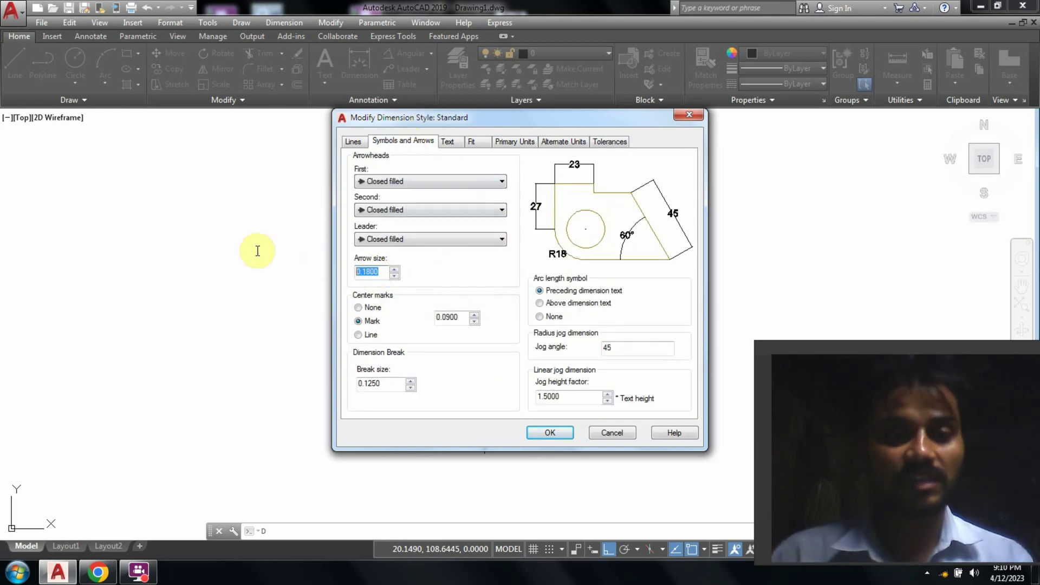
pyautogui.write('3')
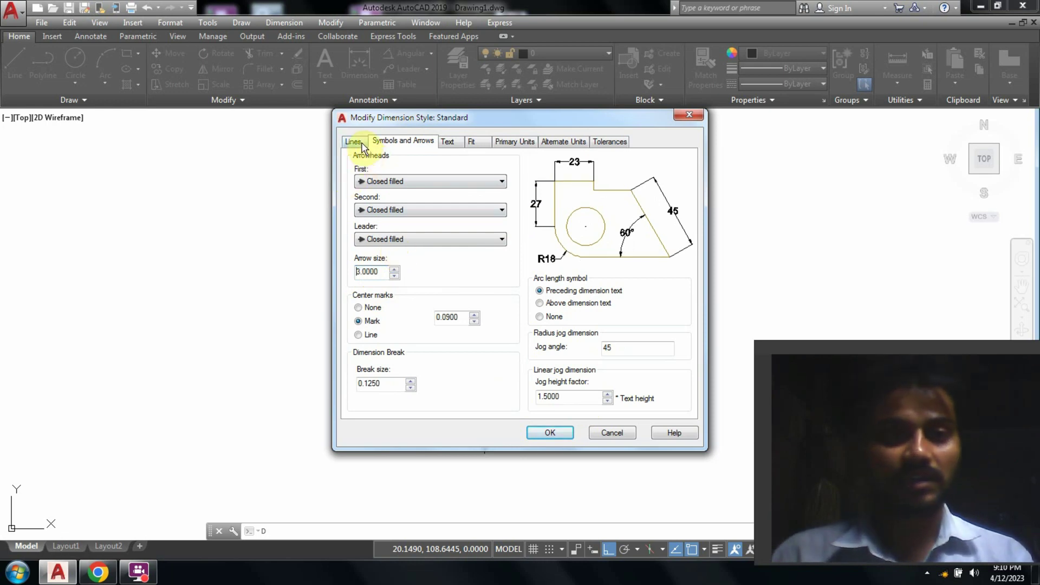
pyautogui.click(353, 140)
pyautogui.doubleClick(660, 299)
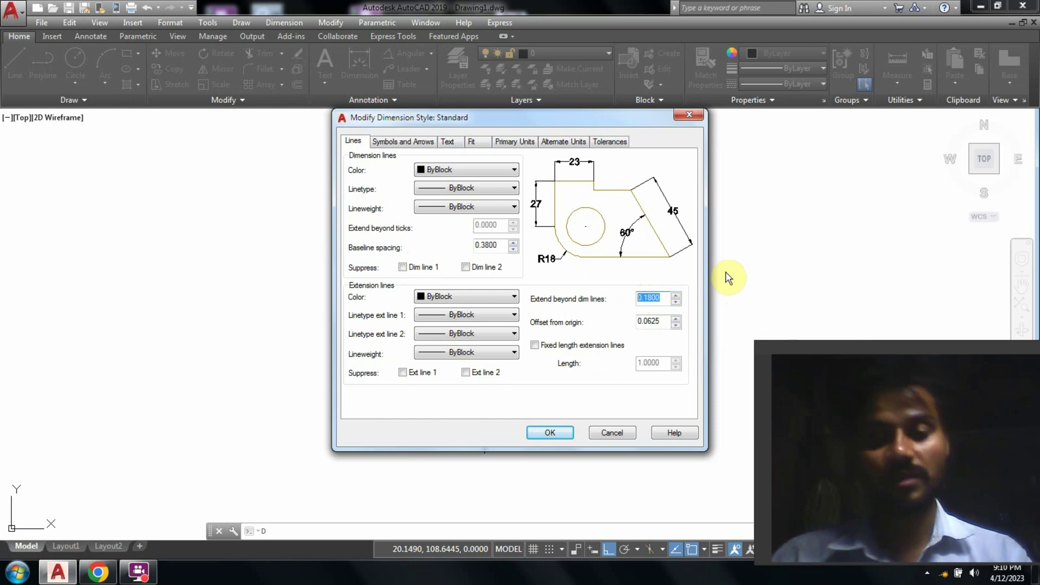
pyautogui.write('4')
pyautogui.press('BackSpace')
pyautogui.write('2')
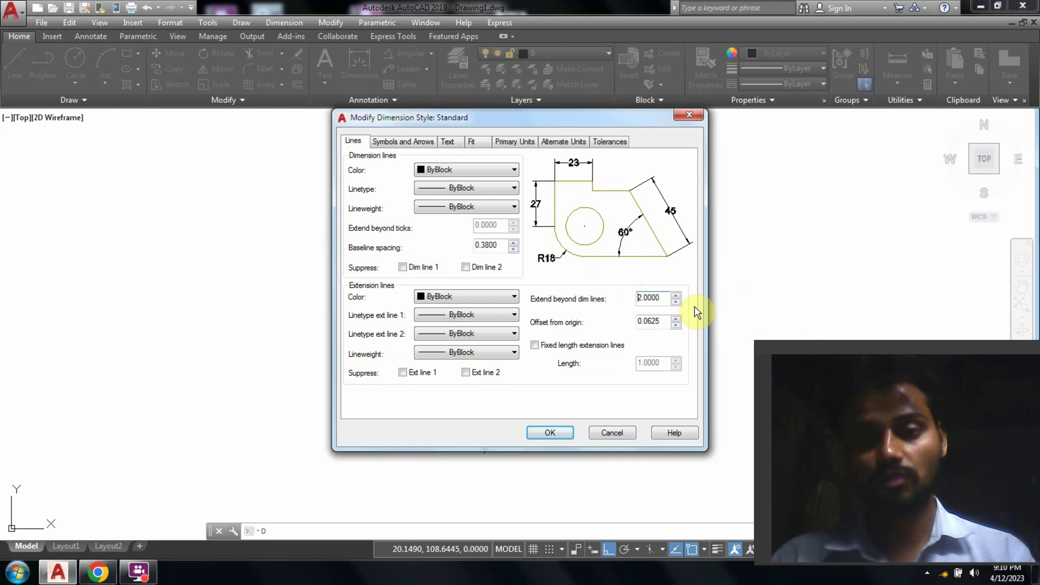
pyautogui.press('Tab')
pyautogui.write('2')
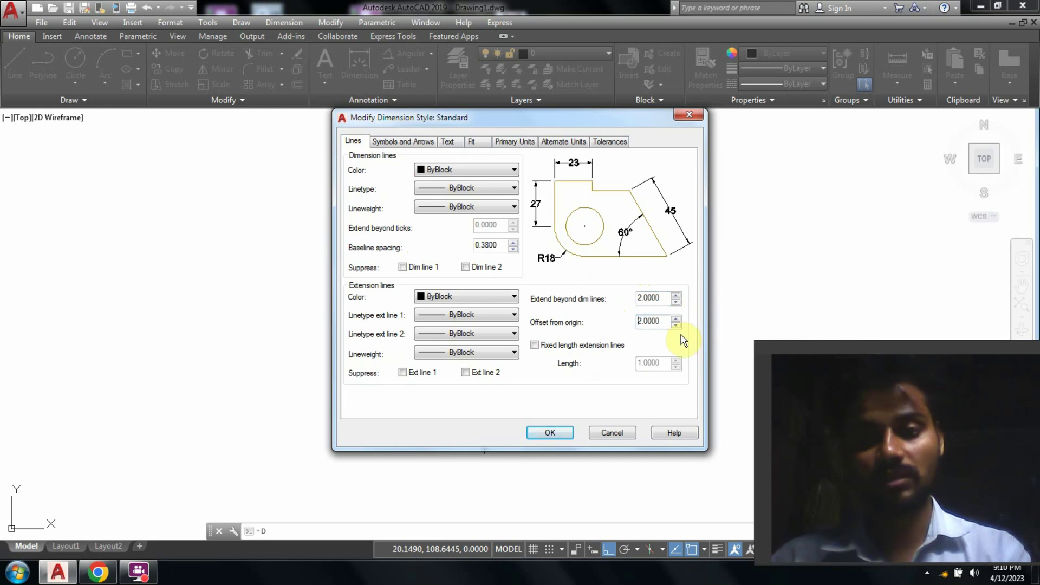
# Step: Apply the style changes, close the Dimension Style Manager and recentre the view
pyautogui.click(548, 433)
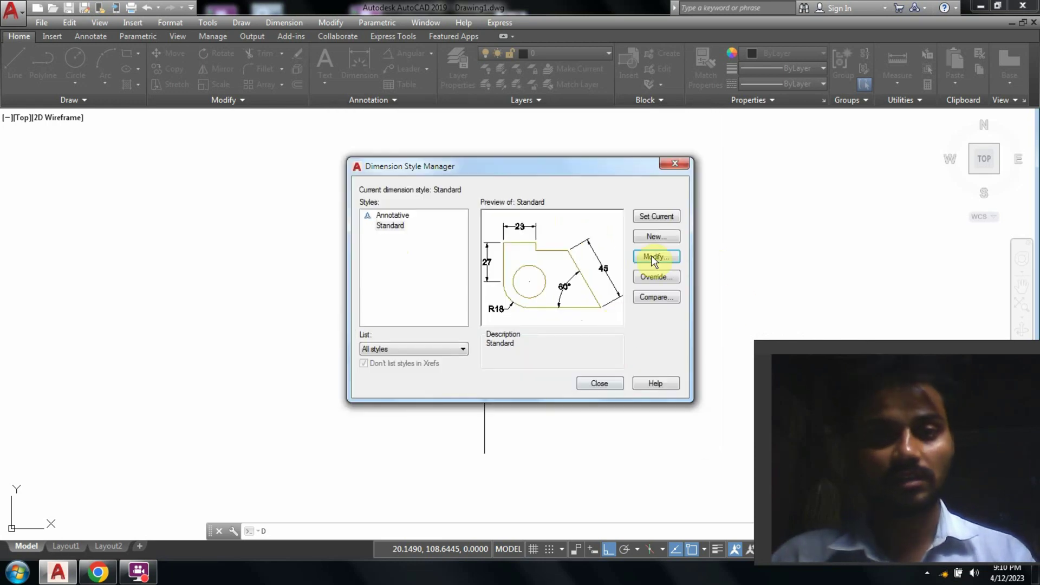
pyautogui.click(597, 385)
pyautogui.scroll(5, 561, 297)
pyautogui.scroll(-3, 599, 260)
pyautogui.scroll(-3, 627, 274)
pyautogui.moveTo(627, 274); pyautogui.dragTo(479, 279, button='middle')
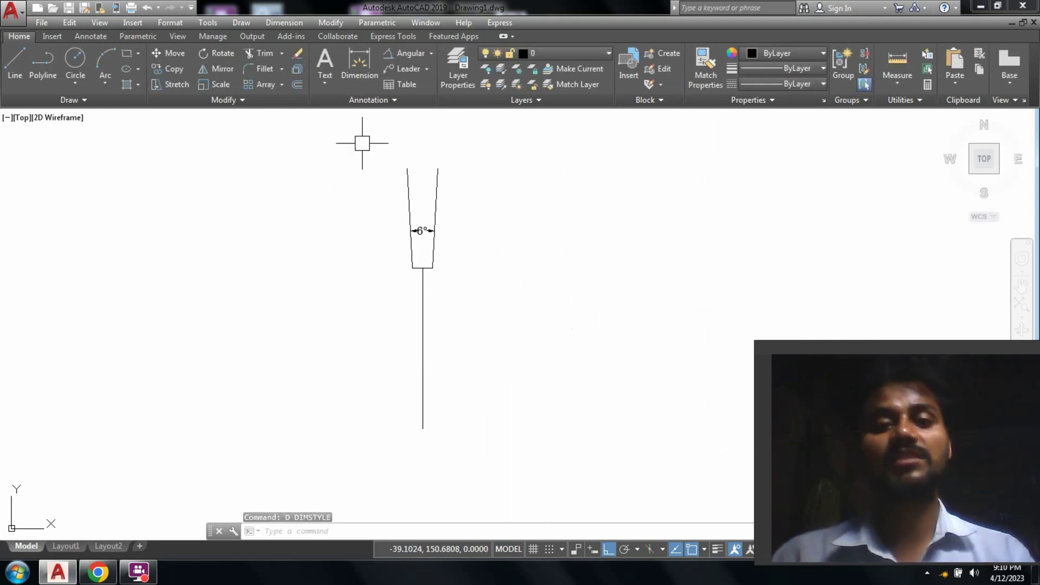
# Step: Dimension the stem's height as 80 with a linear dimension placed to its right
pyautogui.click(431, 54)
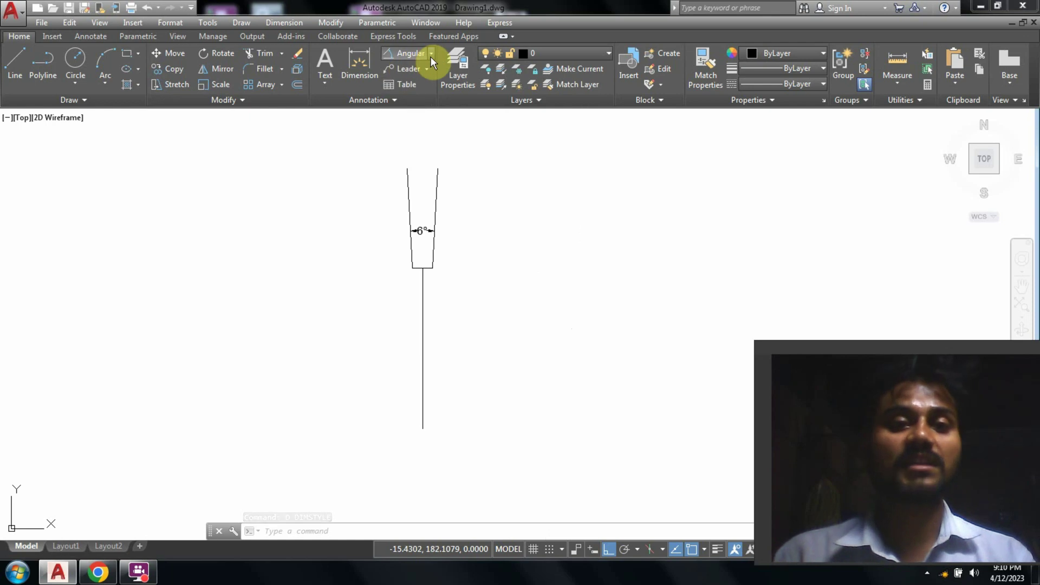
pyautogui.click(430, 57)
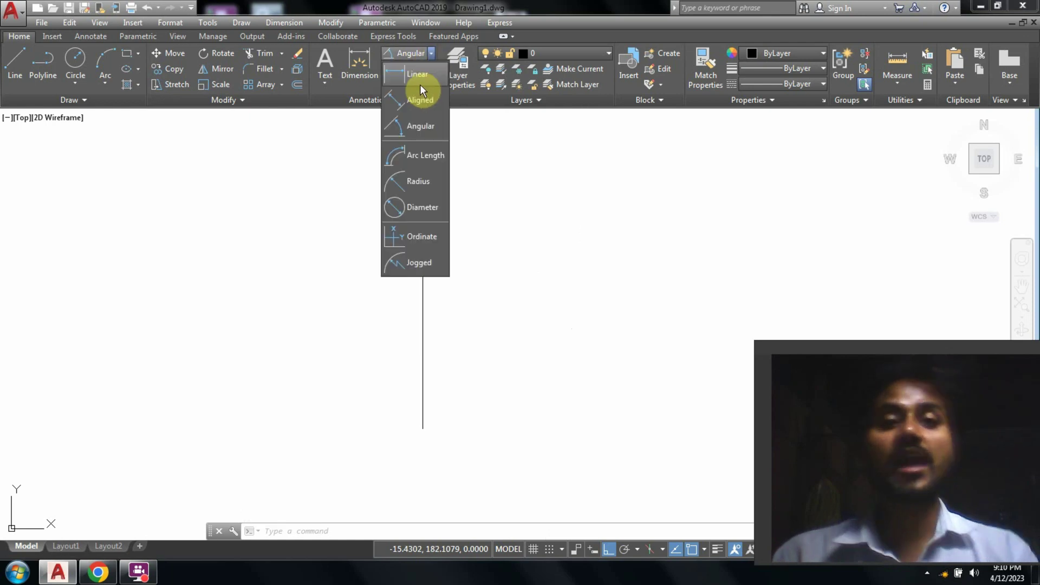
pyautogui.click(420, 76)
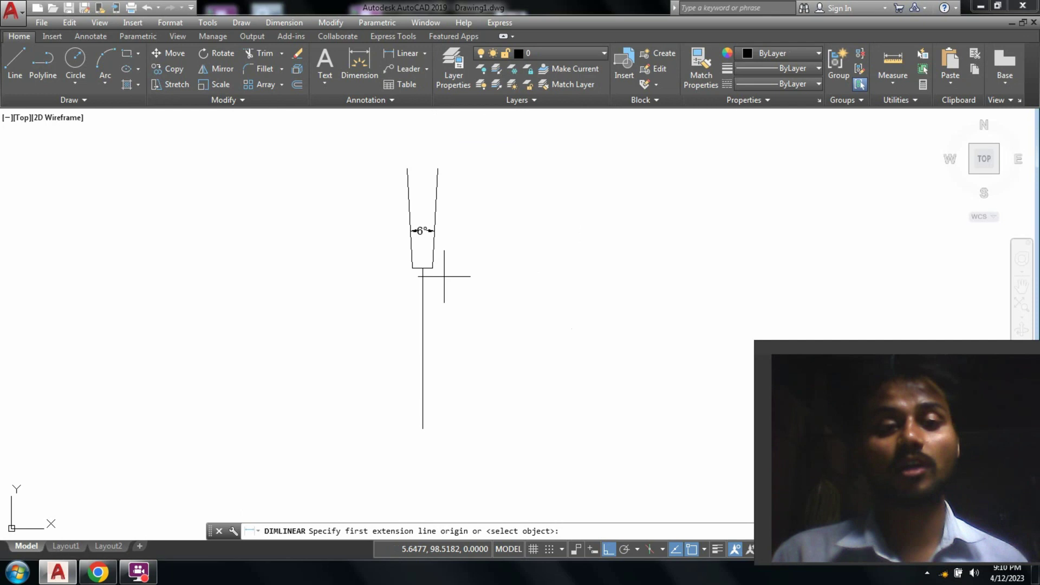
pyautogui.scroll(4, 444, 277)
pyautogui.click(387, 254)
pyautogui.scroll(-4, 387, 254)
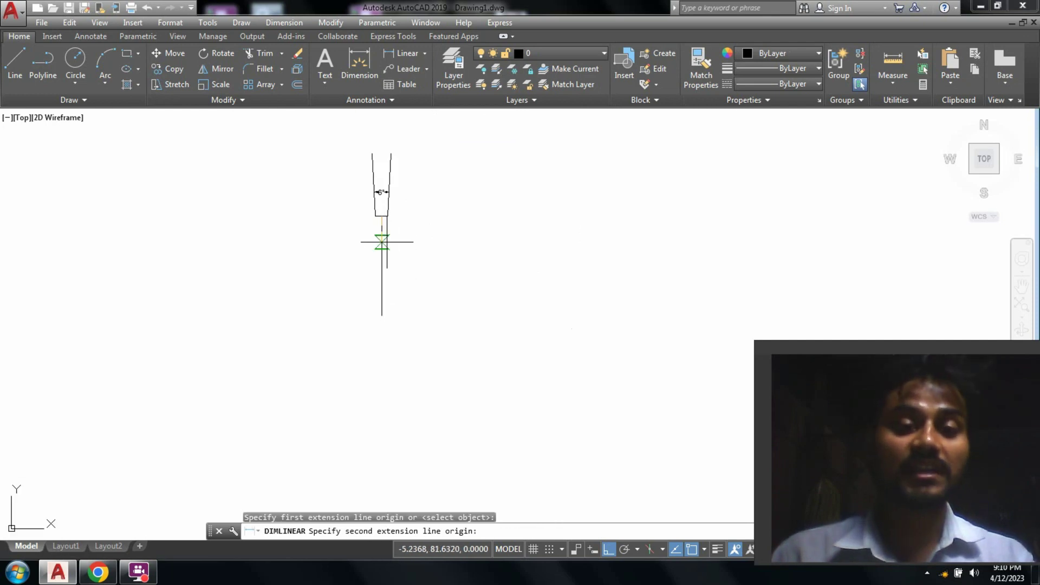
pyautogui.click(377, 332)
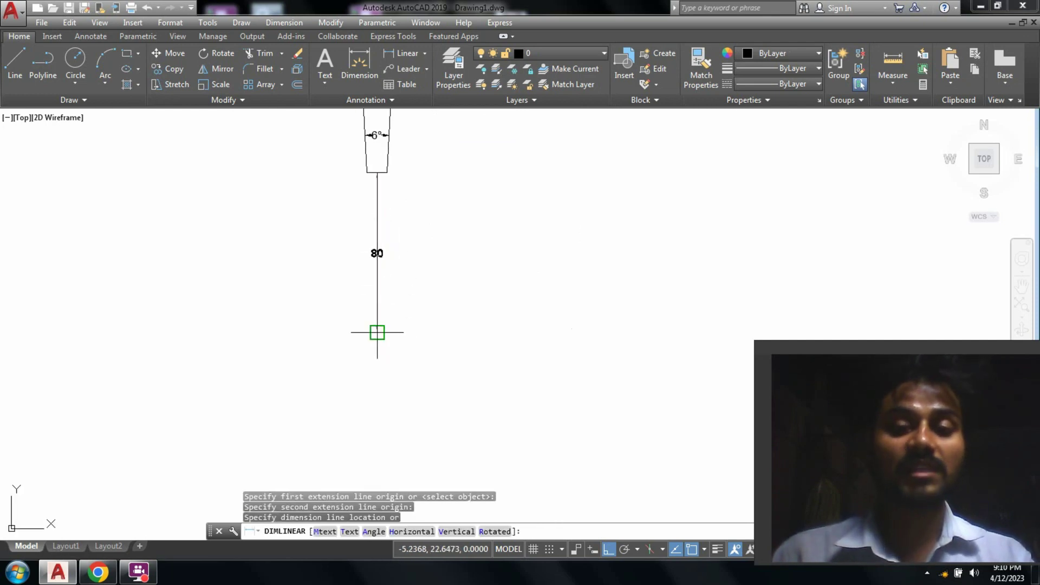
pyautogui.moveTo(460, 324); pyautogui.dragTo(471, 373, button='middle')
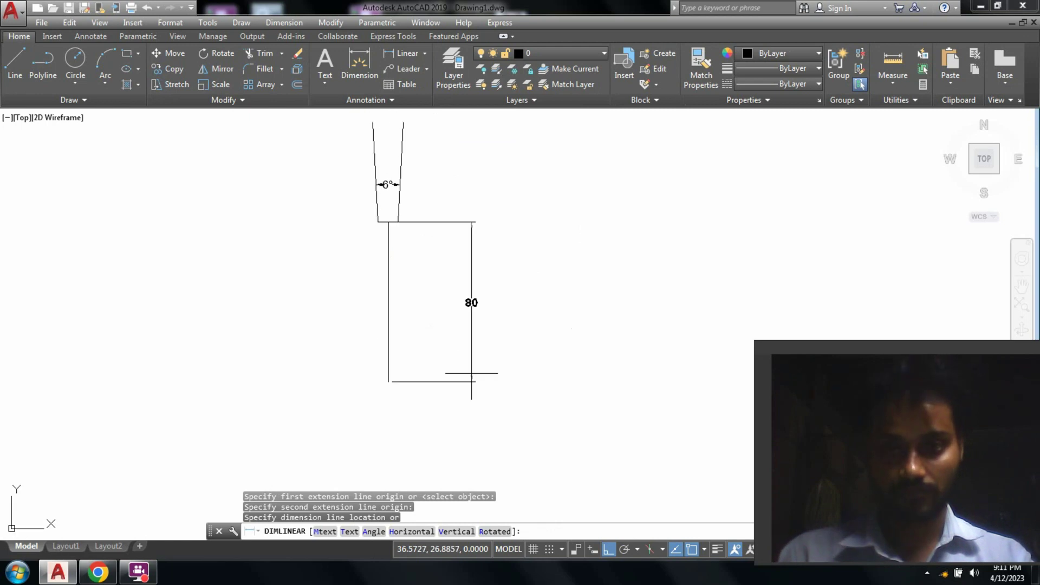
pyautogui.click(435, 366)
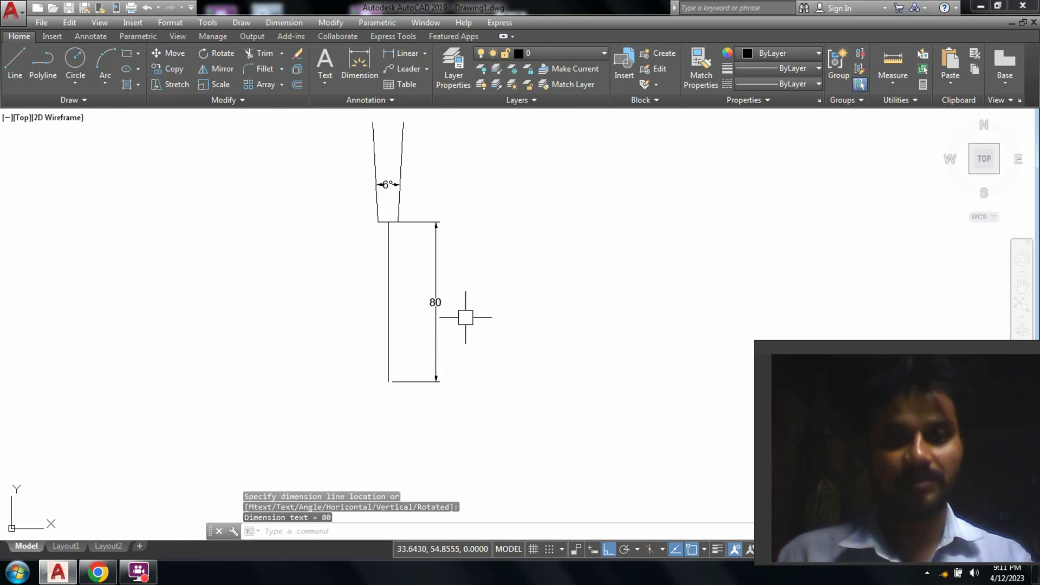
pyautogui.moveTo(464, 316); pyautogui.dragTo(496, 345, button='middle')
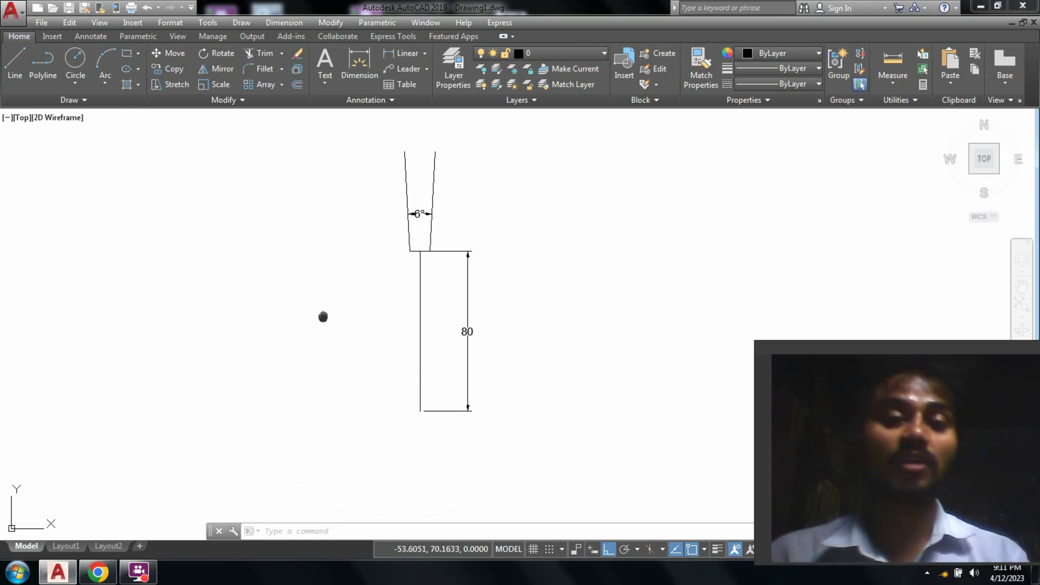
pyautogui.moveTo(324, 316); pyautogui.dragTo(323, 331, button='middle')
pyautogui.scroll(4, 433, 278)
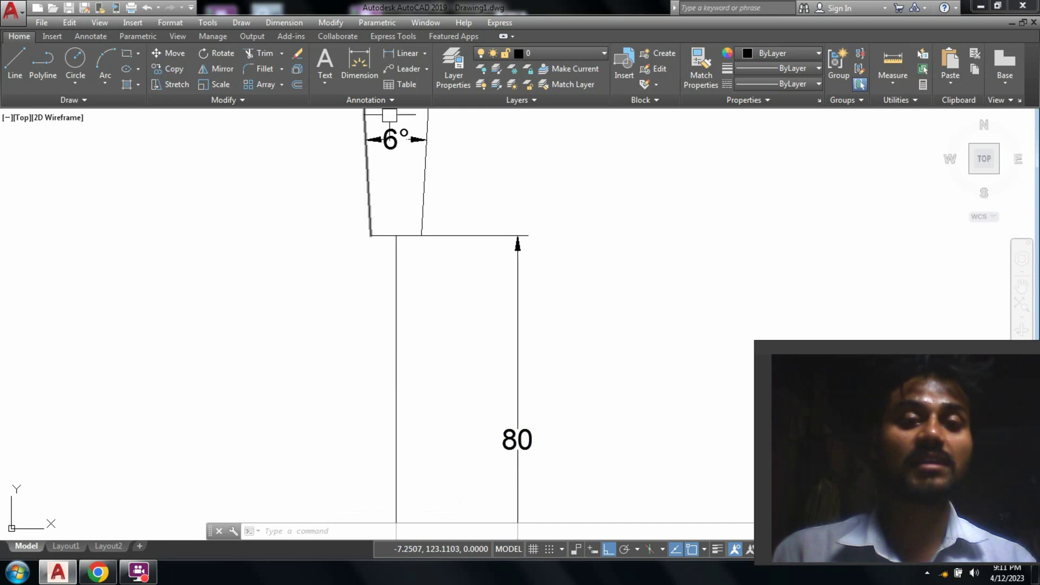
# Step: Add a horizontal 10 linear dimension across the cup's bottom corners, placed just below
pyautogui.click(411, 60)
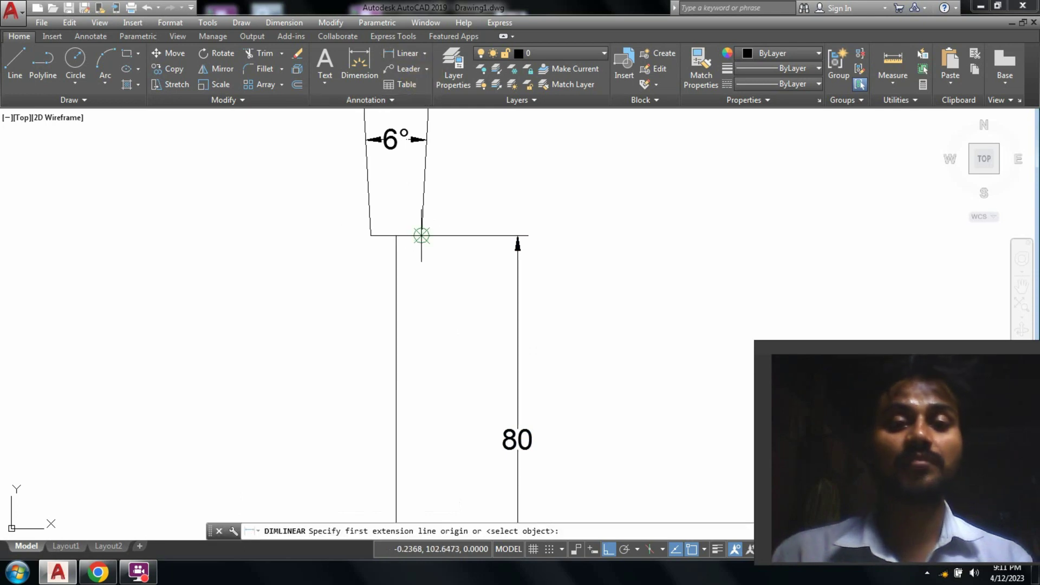
pyautogui.click(421, 235)
pyautogui.click(370, 235)
pyautogui.click(406, 278)
pyautogui.scroll(-4, 576, 253)
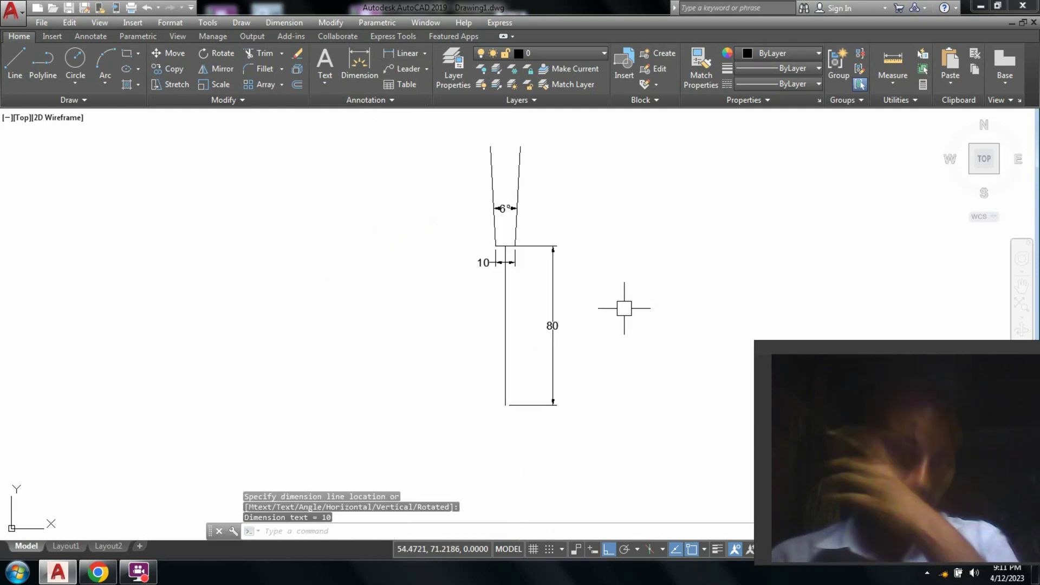
pyautogui.moveTo(624, 310); pyautogui.dragTo(553, 332, button='middle')
pyautogui.scroll(2, 552, 341)
pyautogui.scroll(-2, 564, 345)
pyautogui.scroll(2, 565, 345)
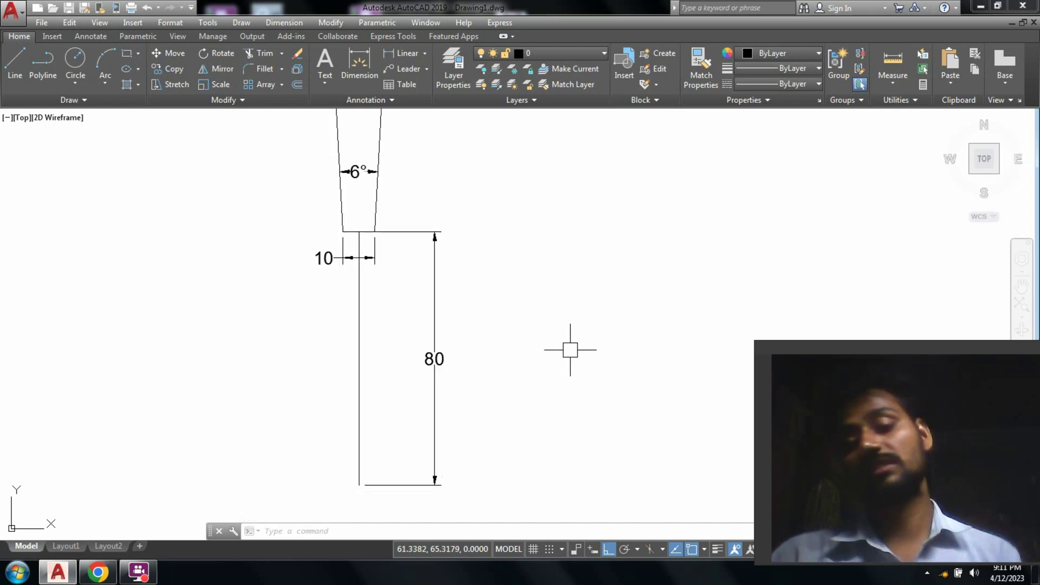
pyautogui.moveTo(568, 356); pyautogui.dragTo(596, 374, button='middle')
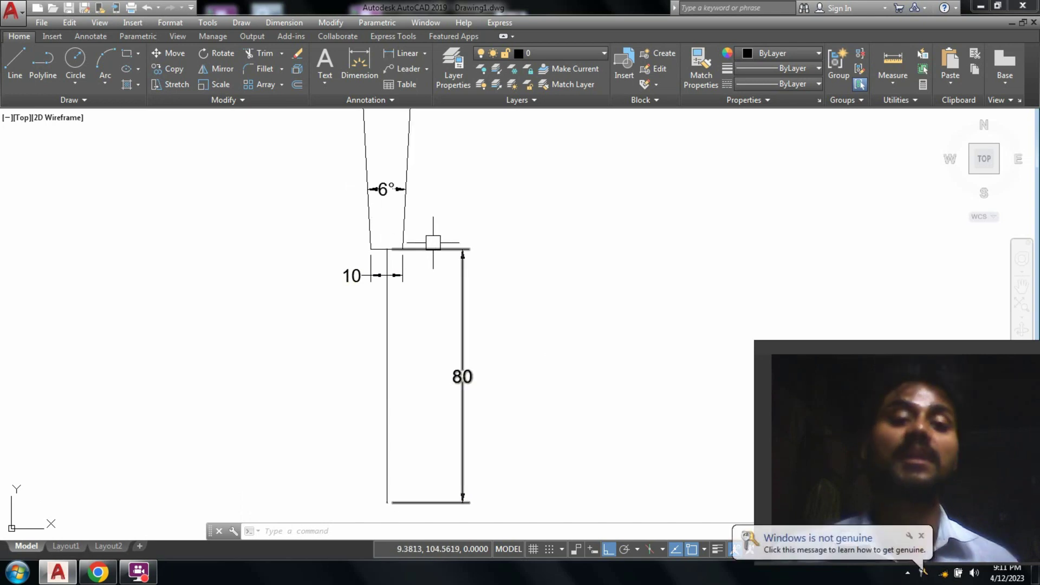
pyautogui.moveTo(427, 209); pyautogui.dragTo(493, 339, button='middle')
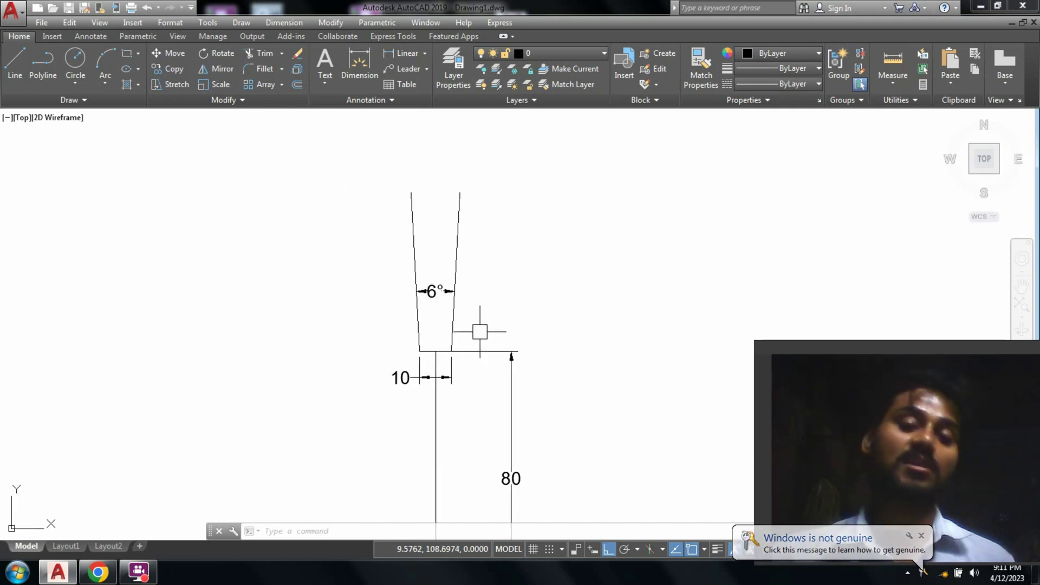
pyautogui.scroll(-2, 438, 318)
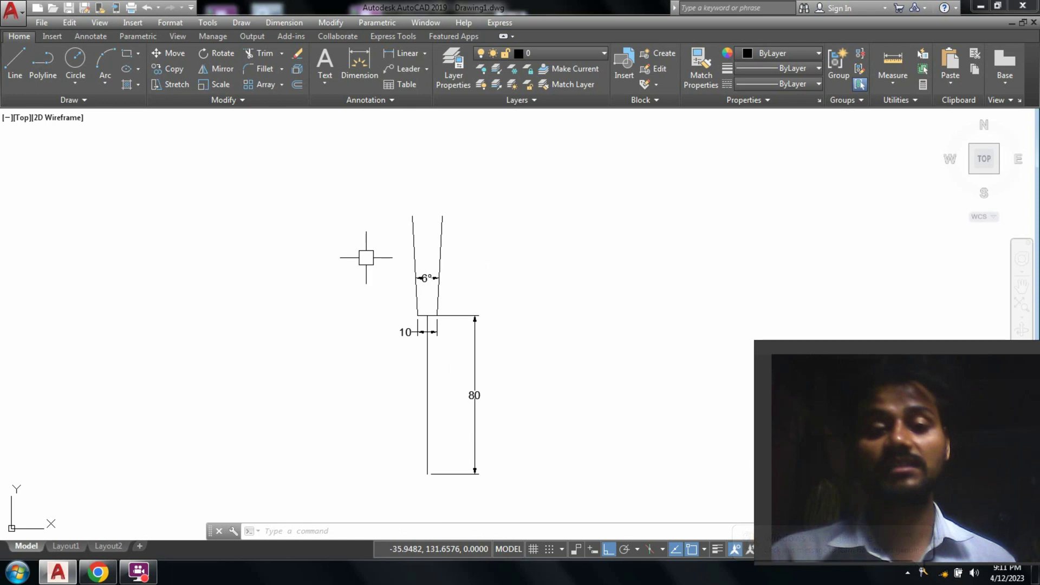
pyautogui.scroll(2, 548, 382)
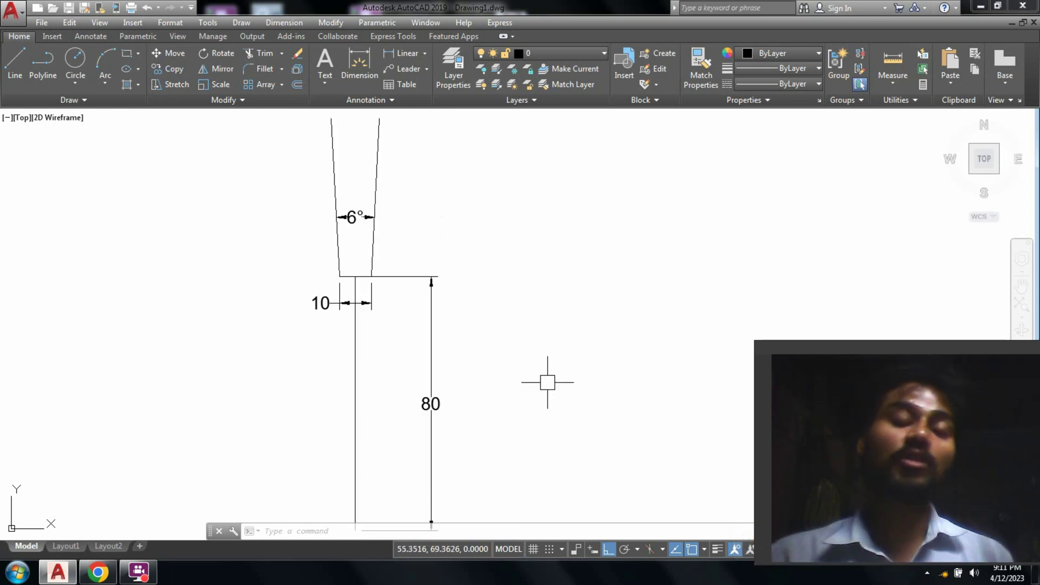